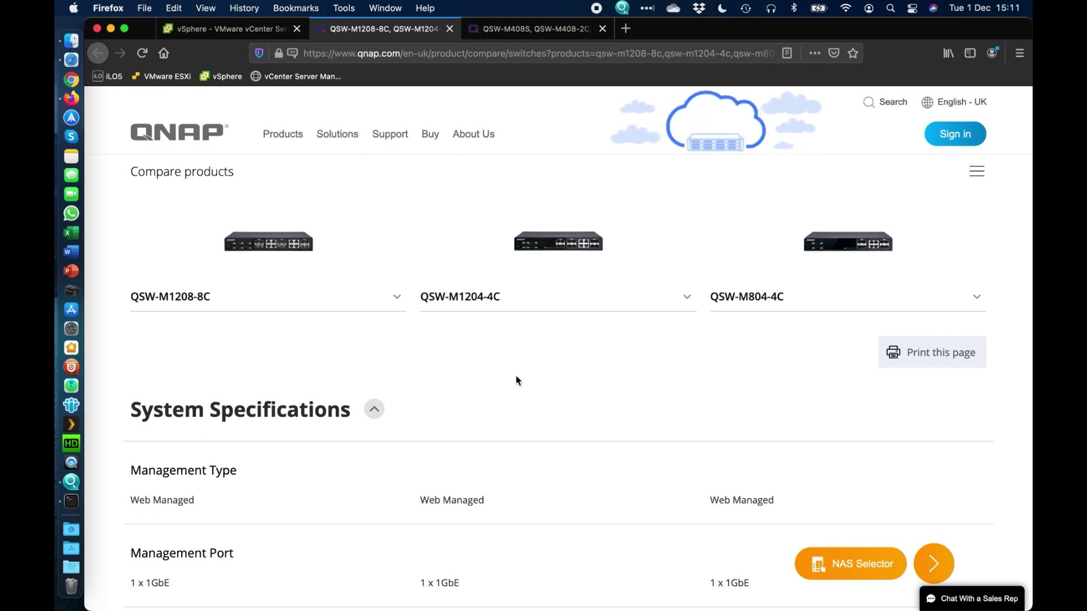
# Switch to the QSW-M408S, QSW-M408-2C and QSW-M408-4C comparison page tab.
pyautogui.click(539, 29)
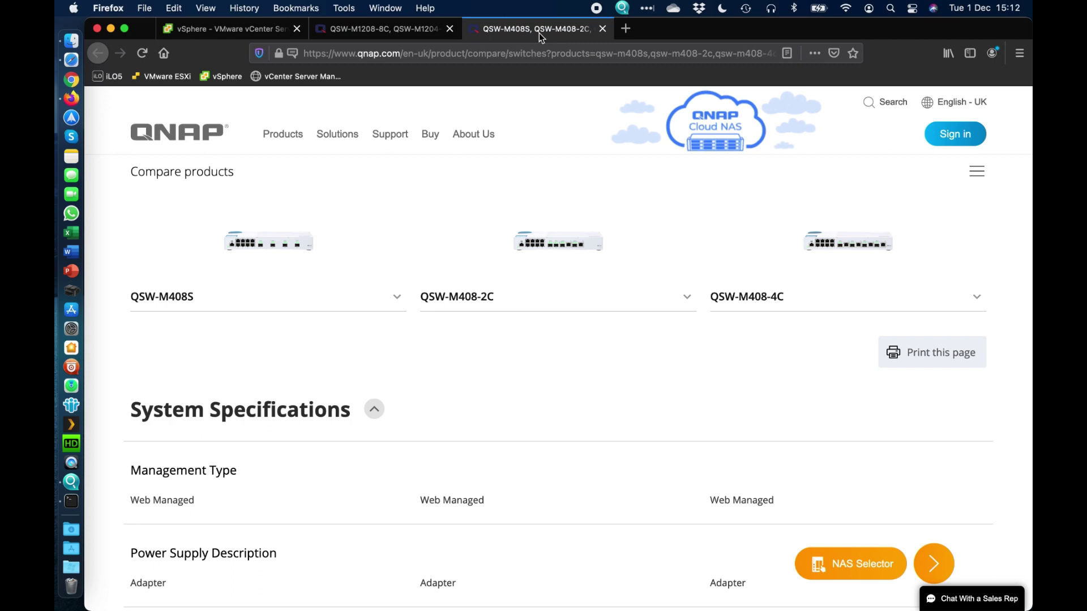
# Return to the tab comparing QSW-M1208-8C, QSW-M1204-4C and QSW-M804-4C.
pyautogui.click(400, 31)
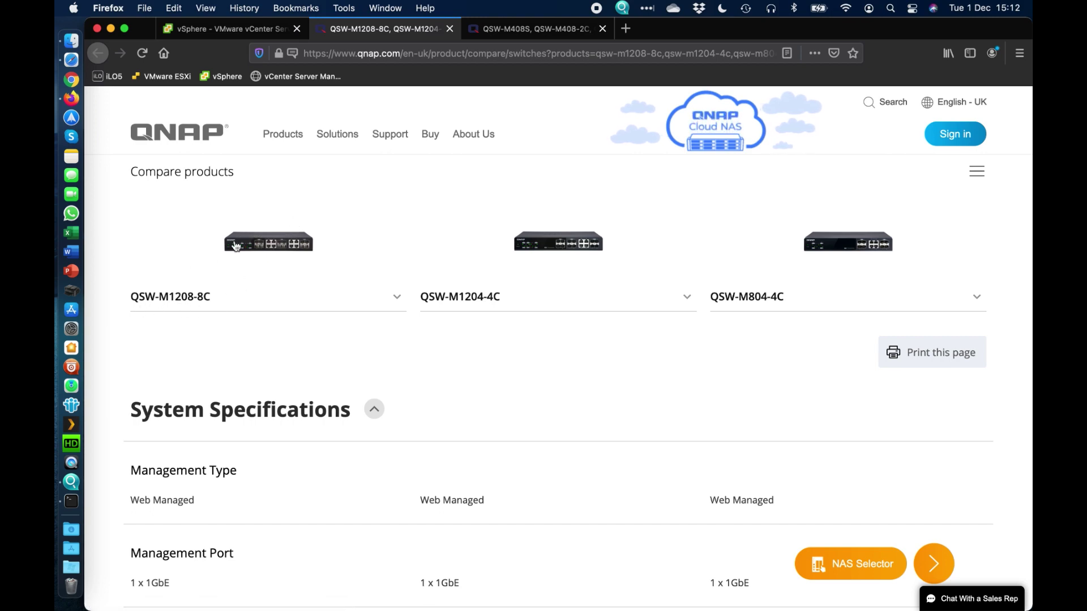
# Bring Safari forward to show the QSW-M1208-8C QSS Management Overview.
pyautogui.click(71, 60)
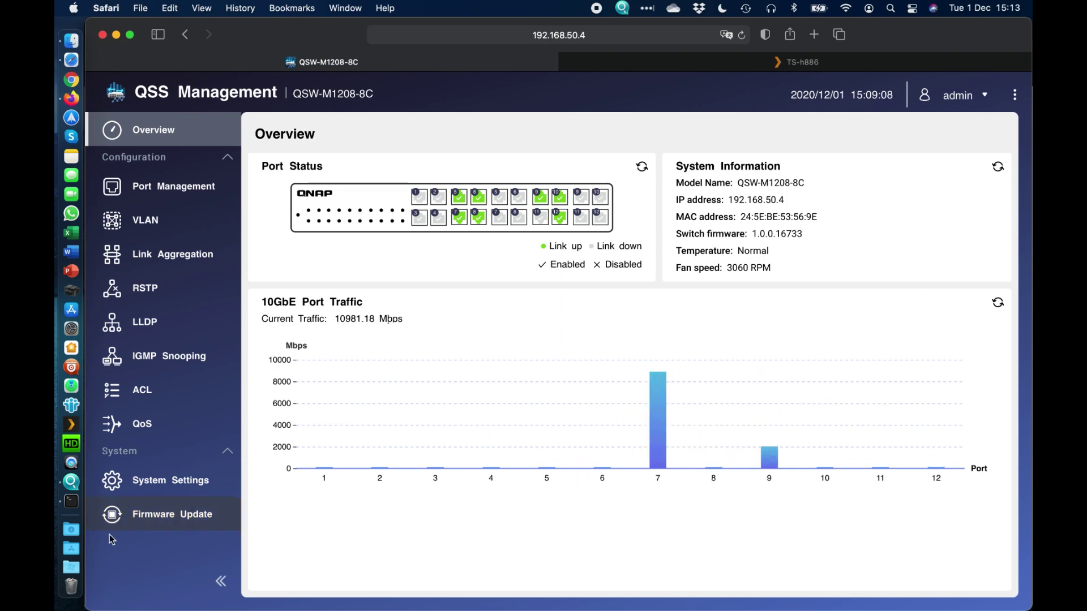
pyautogui.click(71, 501)
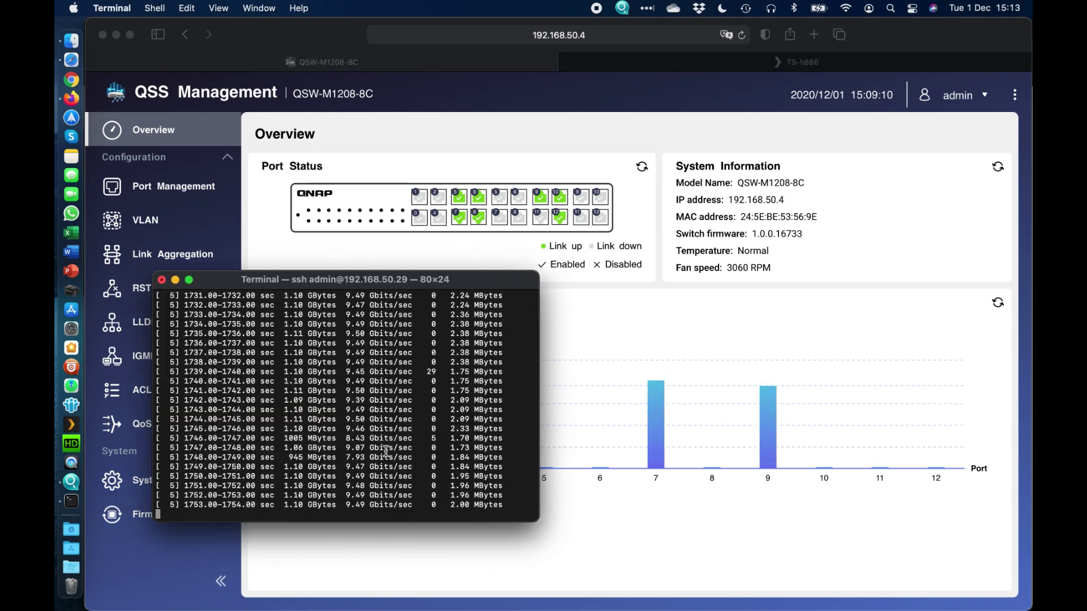
pyautogui.click(906, 187)
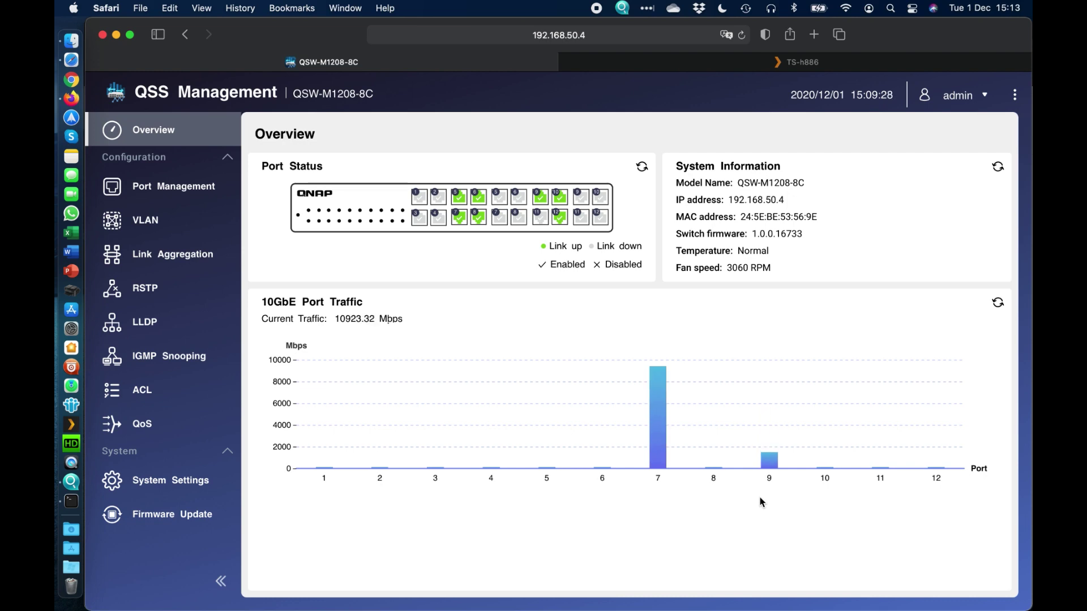
# Open Port Management and browse the Device information view list without changing it.
pyautogui.click(189, 184)
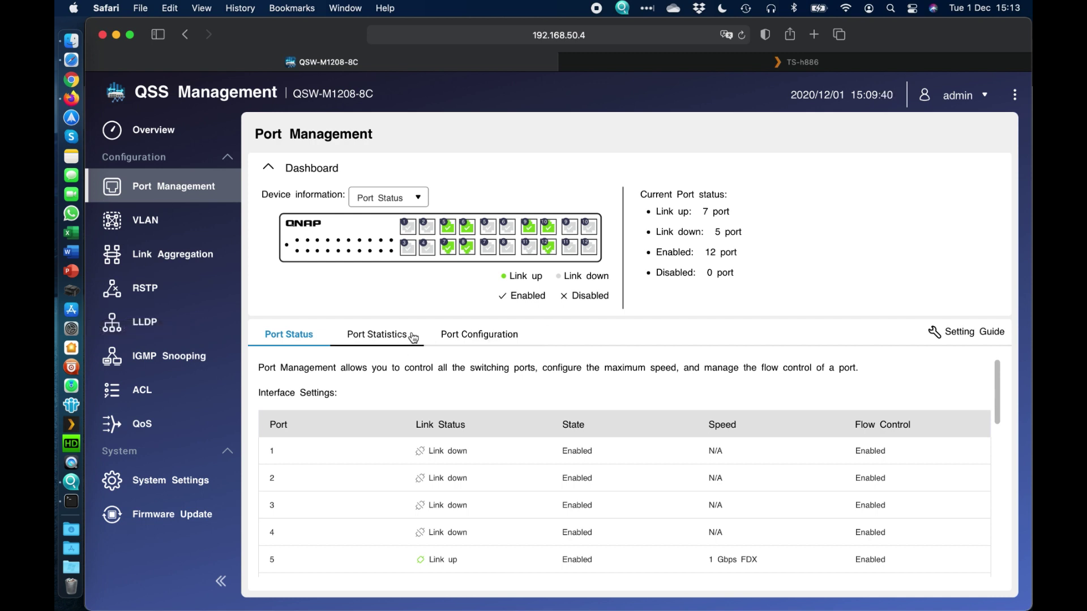
pyautogui.click(416, 200)
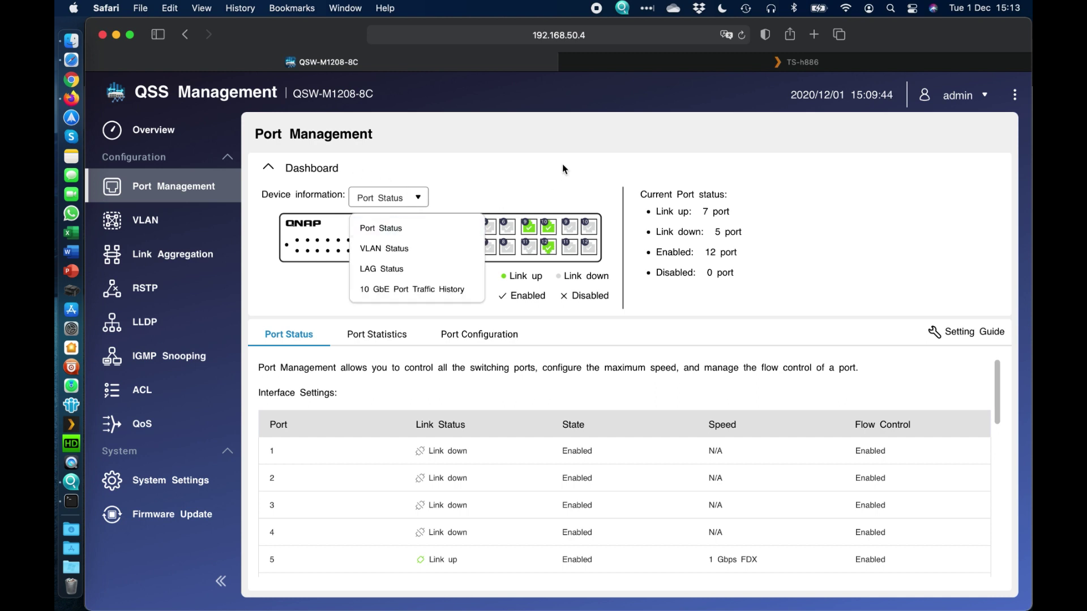
pyautogui.click(629, 193)
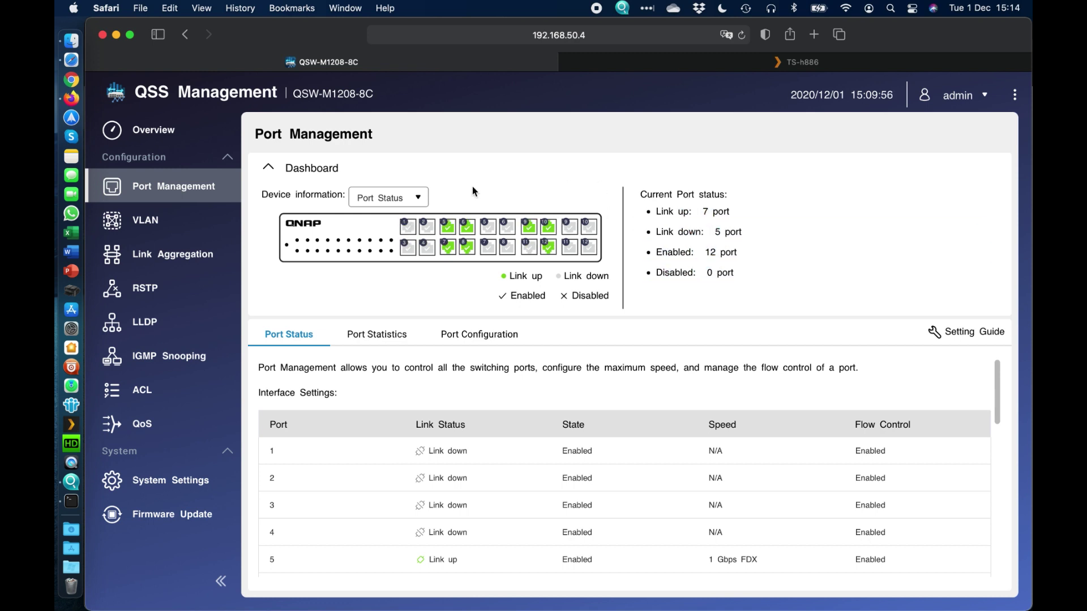
pyautogui.click(411, 199)
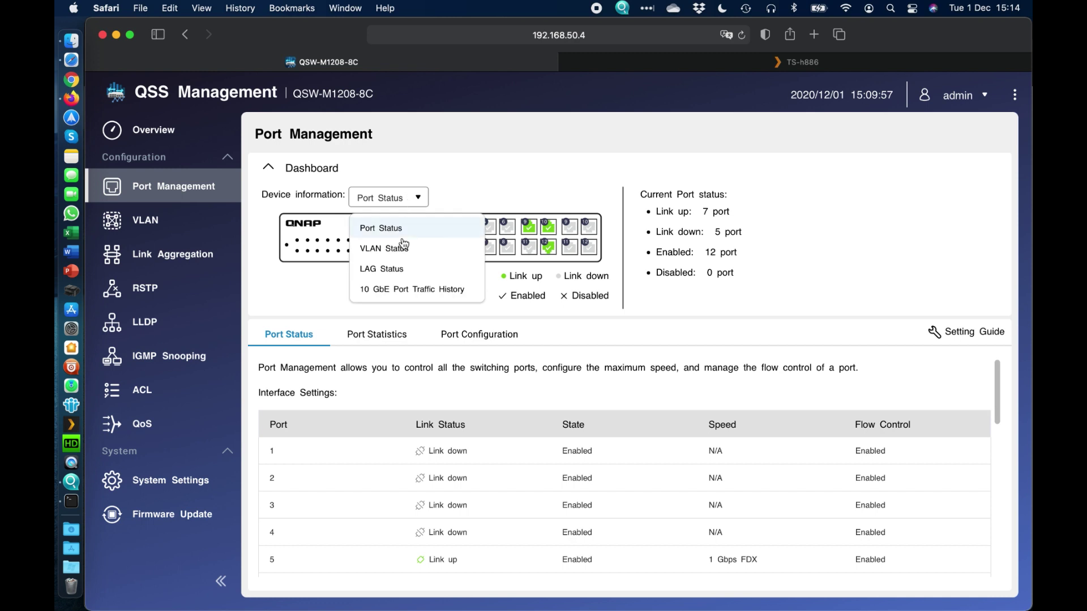
# Show LAG Status on the dashboard, review its tables, and display the Port Statistics byte chart.
pyautogui.click(401, 268)
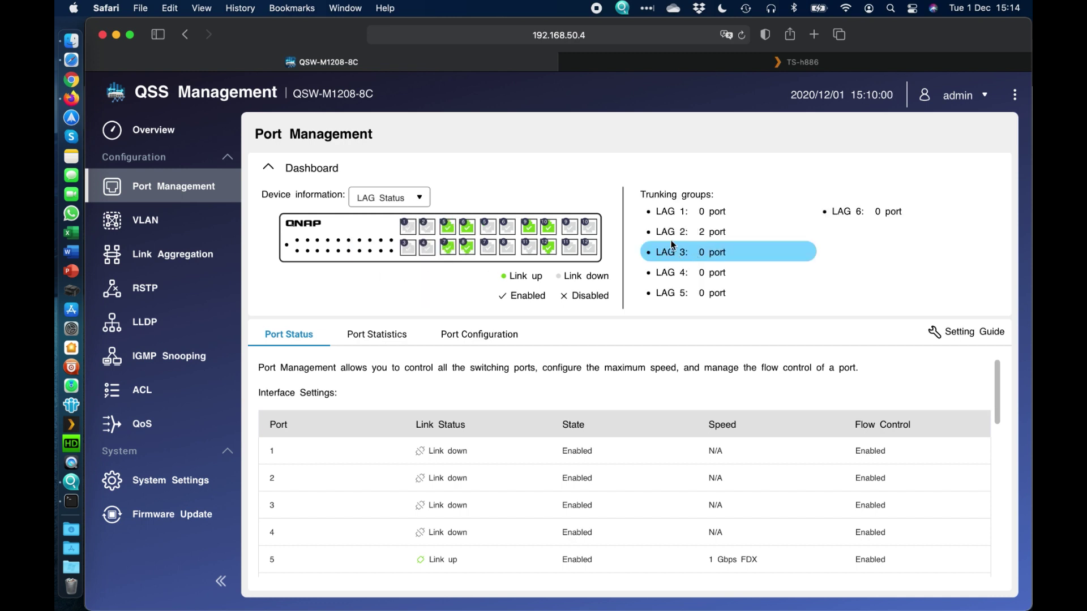
pyautogui.moveTo(704, 238)
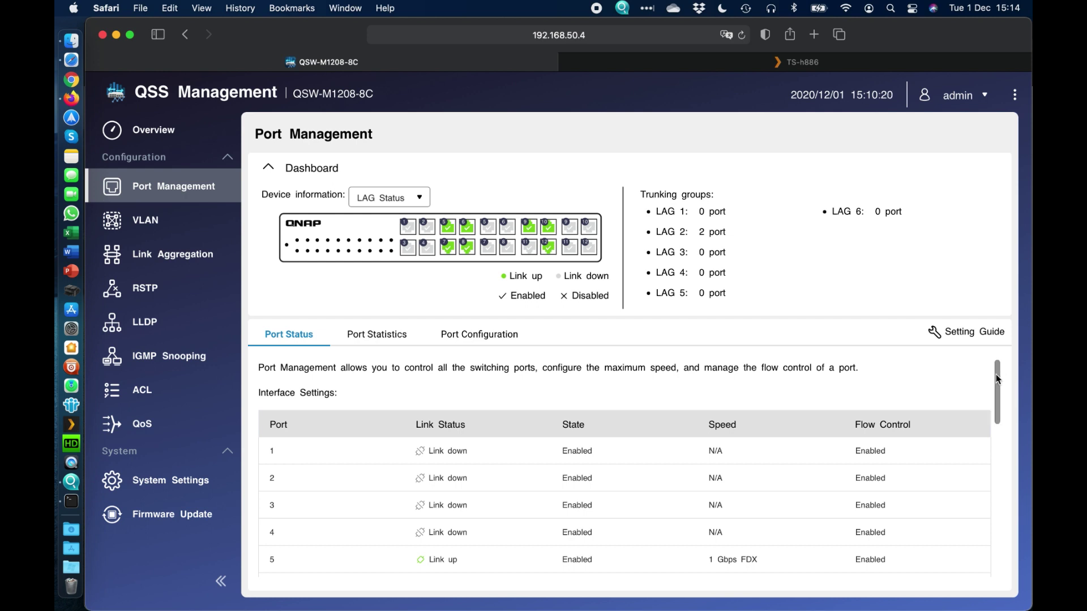
pyautogui.moveTo(996, 374); pyautogui.dragTo(998, 398)
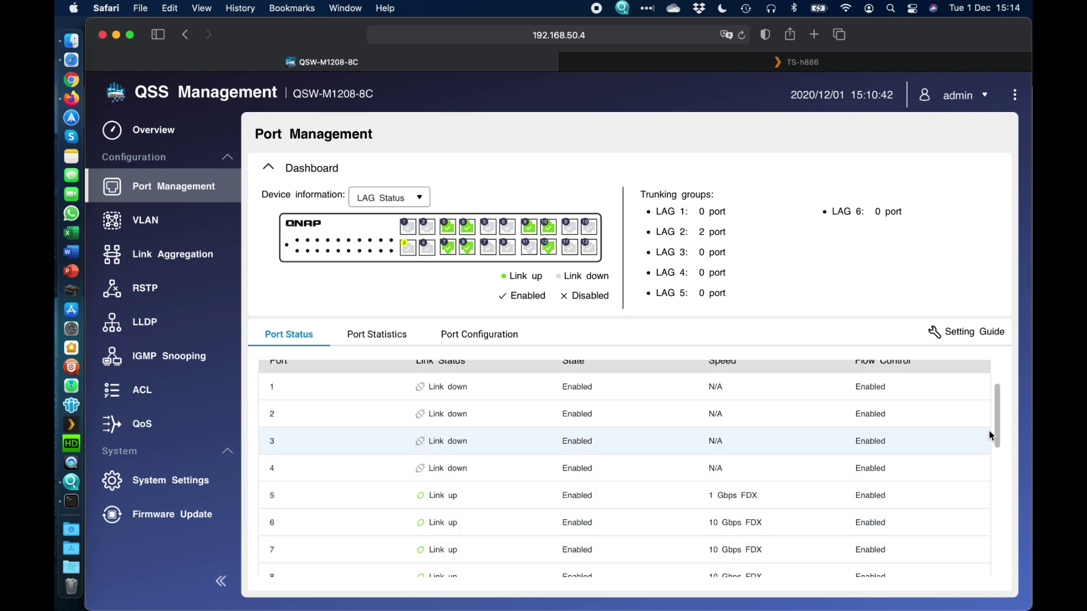
pyautogui.moveTo(1001, 418); pyautogui.dragTo(1000, 473)
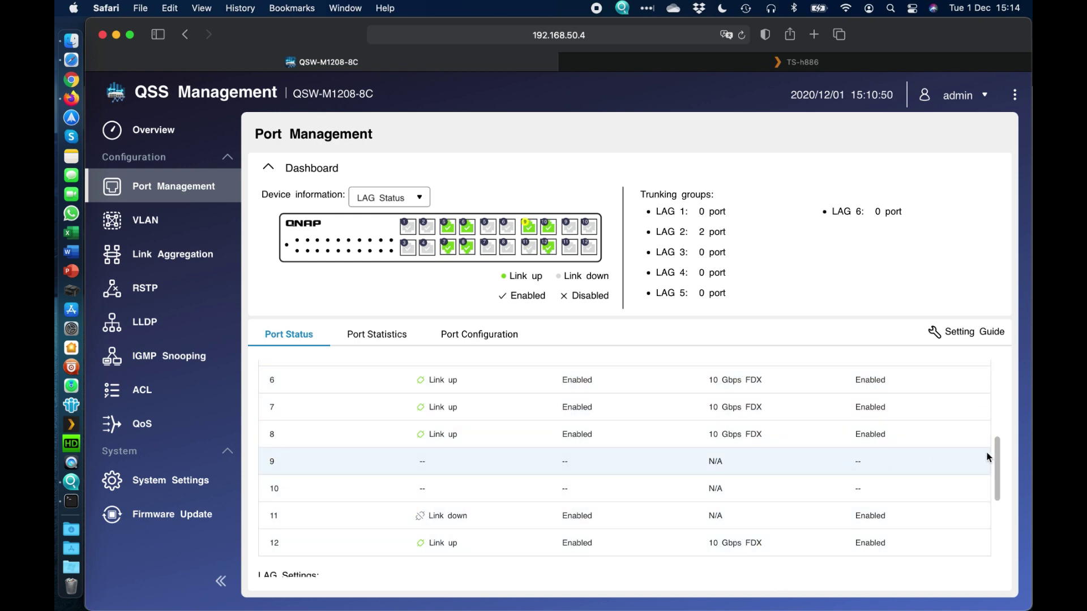
pyautogui.moveTo(997, 454); pyautogui.dragTo(997, 528)
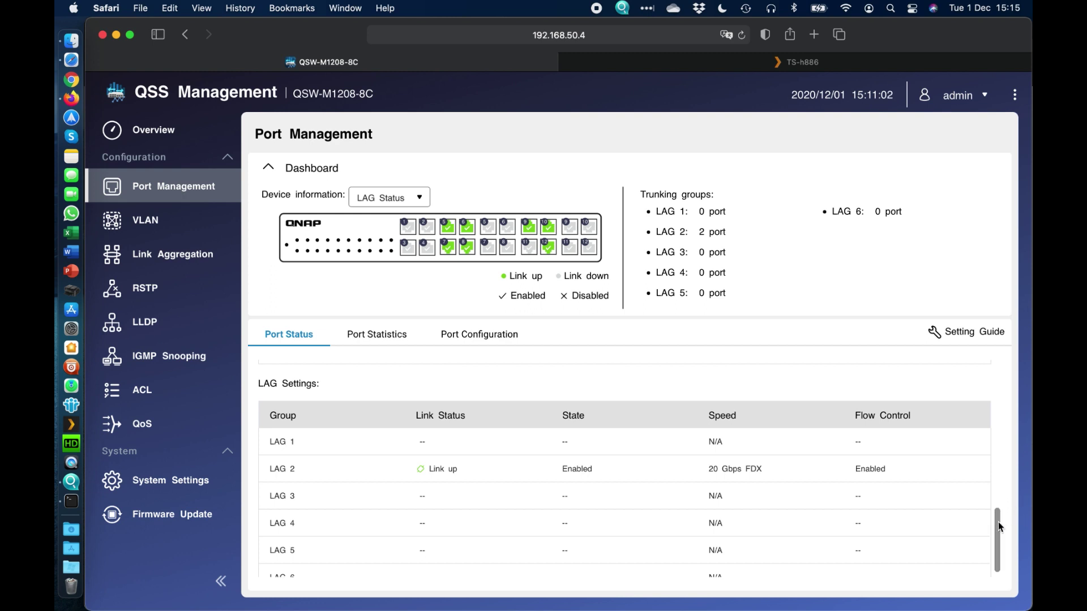
pyautogui.moveTo(1004, 519); pyautogui.dragTo(1003, 422)
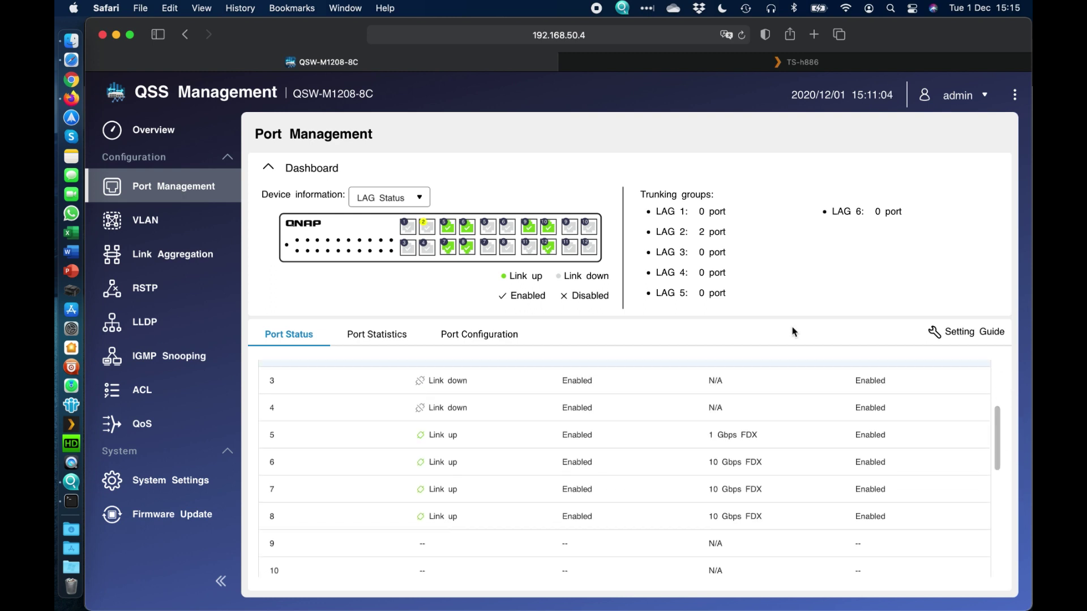
pyautogui.click(381, 338)
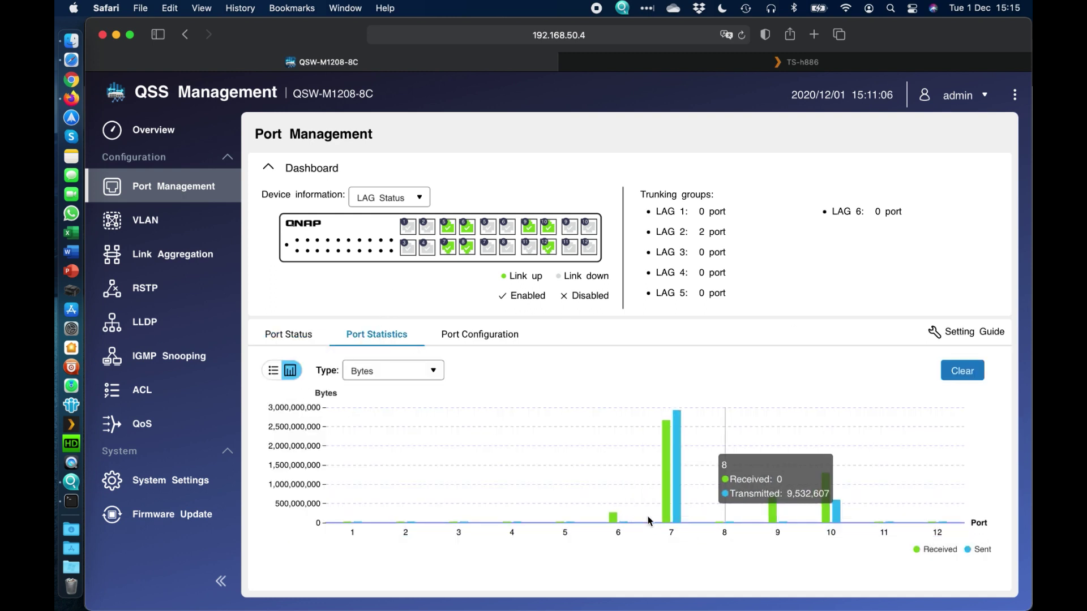
# Chart port errors, then switch the statistics chart back to byte counts.
pyautogui.click(407, 377)
pyautogui.click(405, 420)
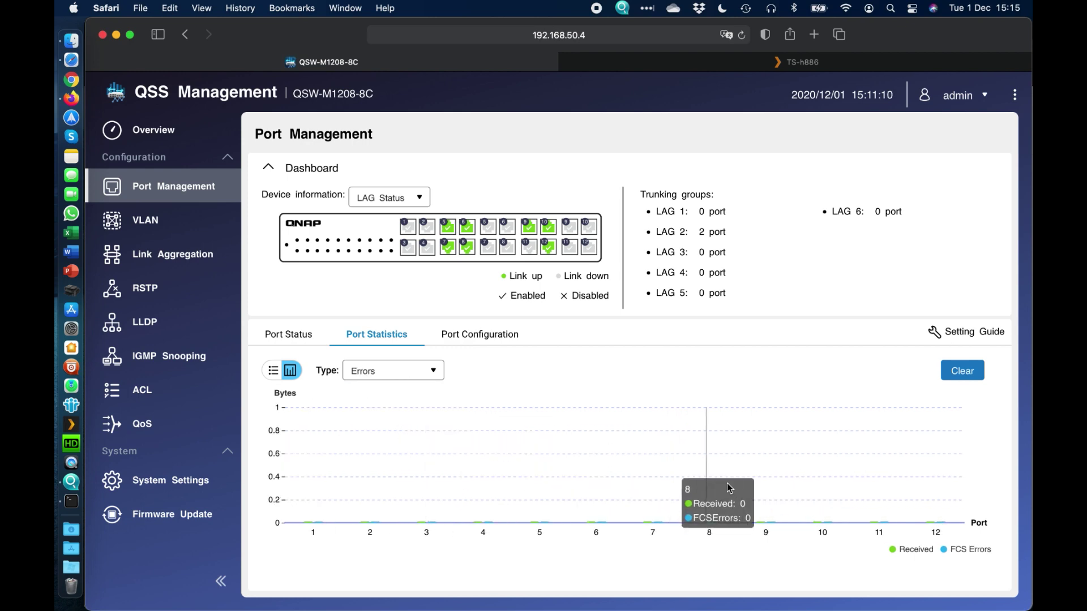
pyautogui.click(423, 371)
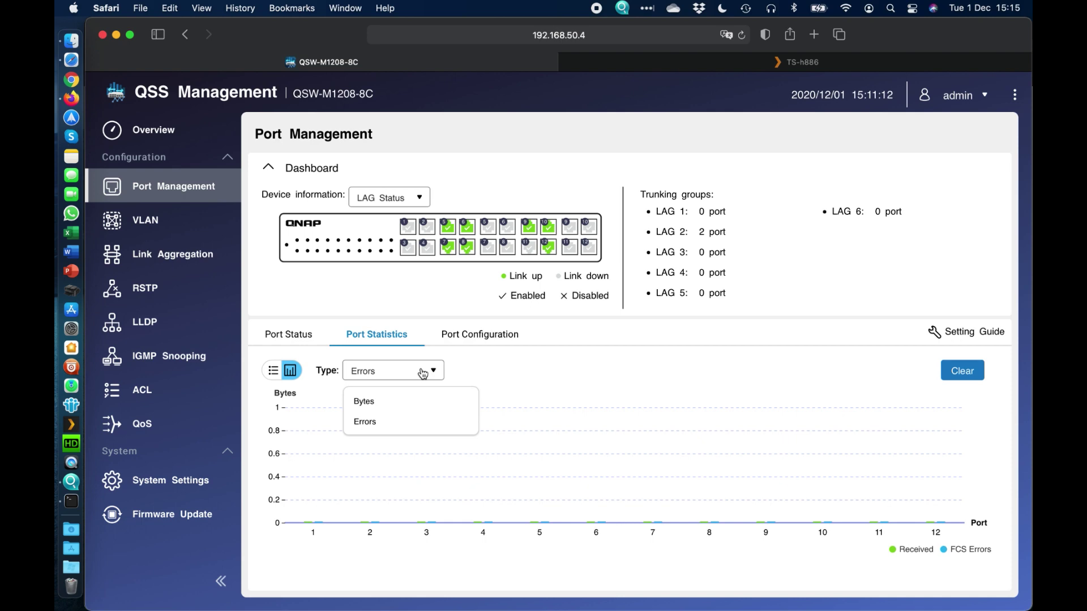
pyautogui.click(416, 401)
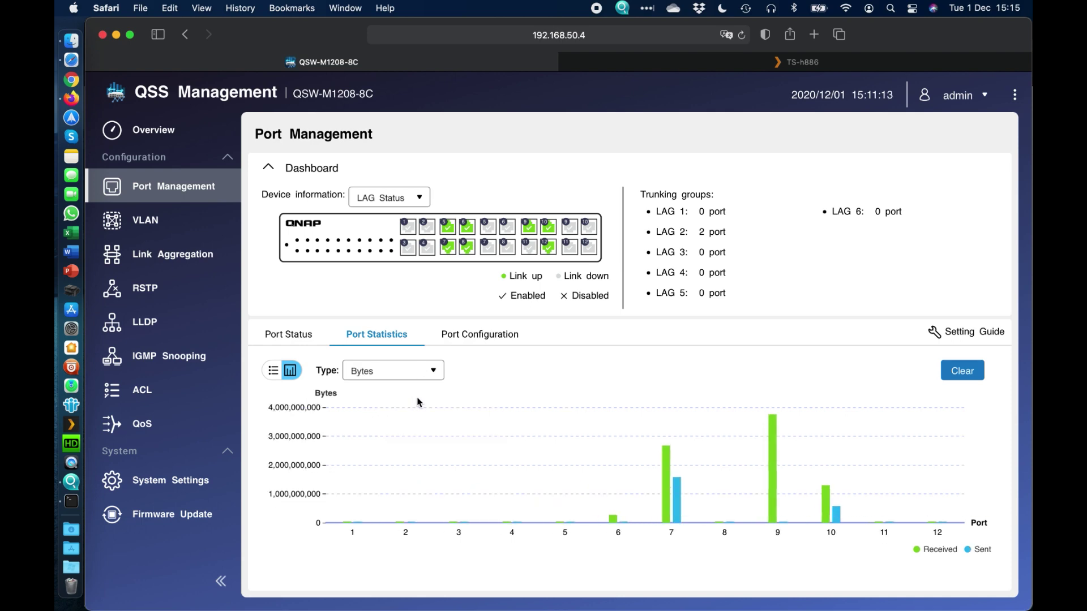
# In port configuration, leave ports 5 and 6 speed on Auto, then go to Link Aggregation.
pyautogui.click(515, 340)
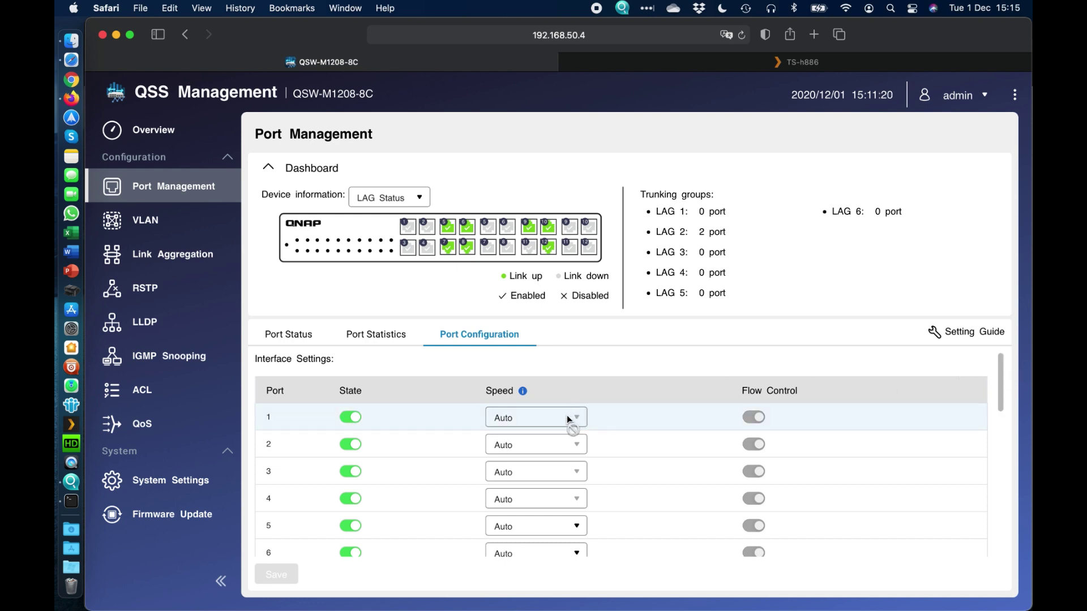
pyautogui.click(577, 526)
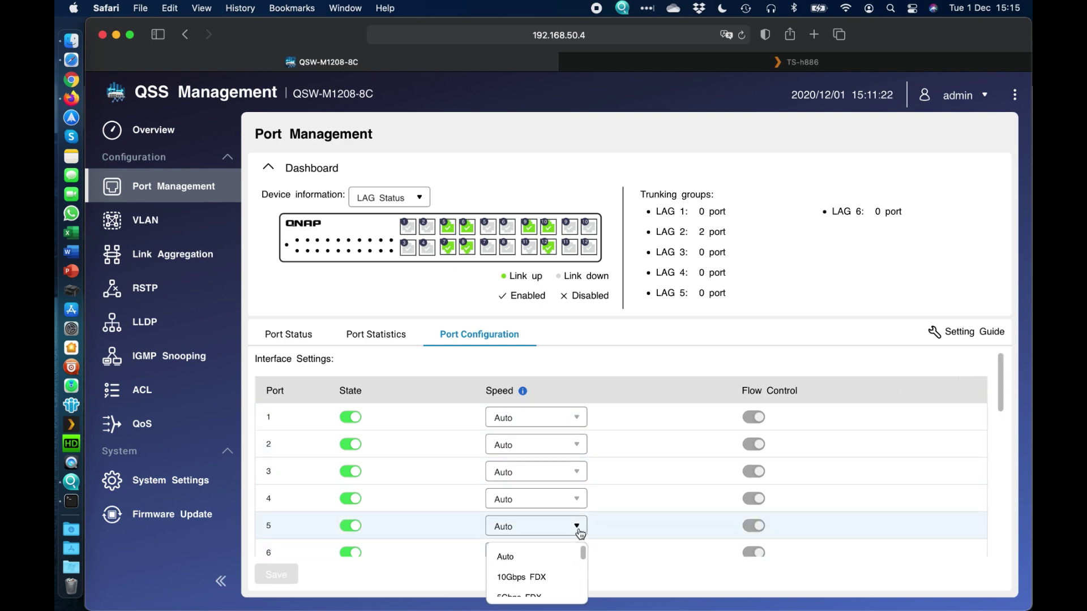
pyautogui.scroll(-2, 562, 562)
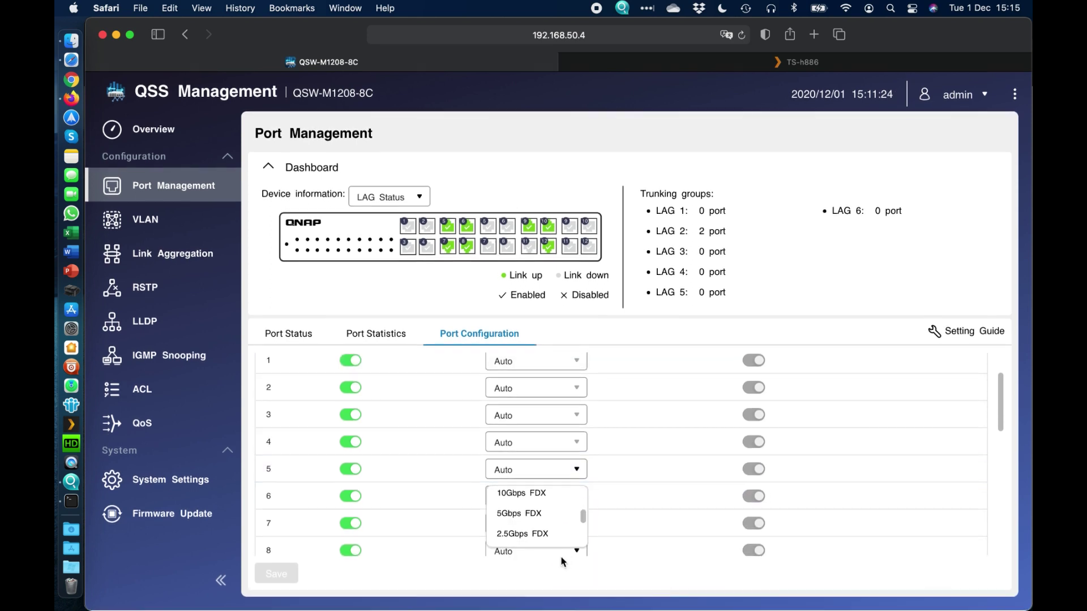
pyautogui.click(563, 559)
pyautogui.click(576, 498)
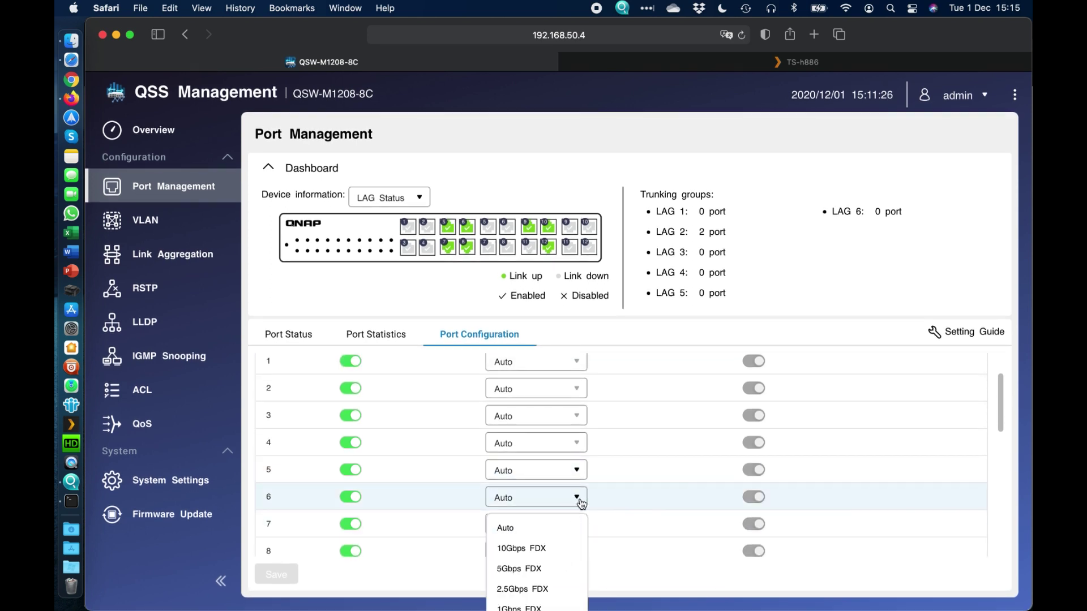
pyautogui.click(561, 592)
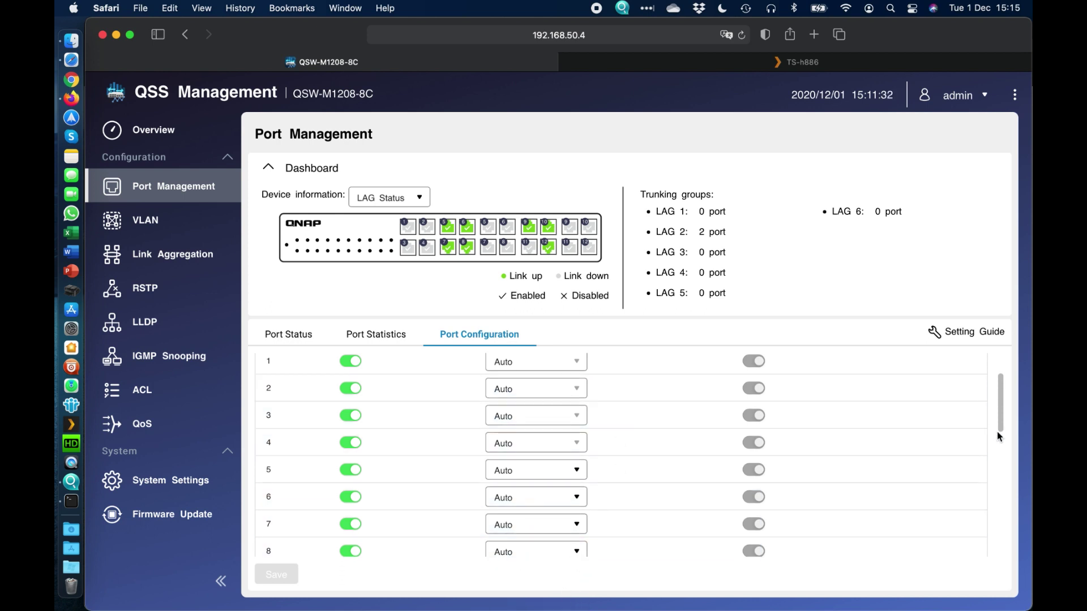
pyautogui.scroll(1, 1002, 394)
pyautogui.scroll(1, 1001, 391)
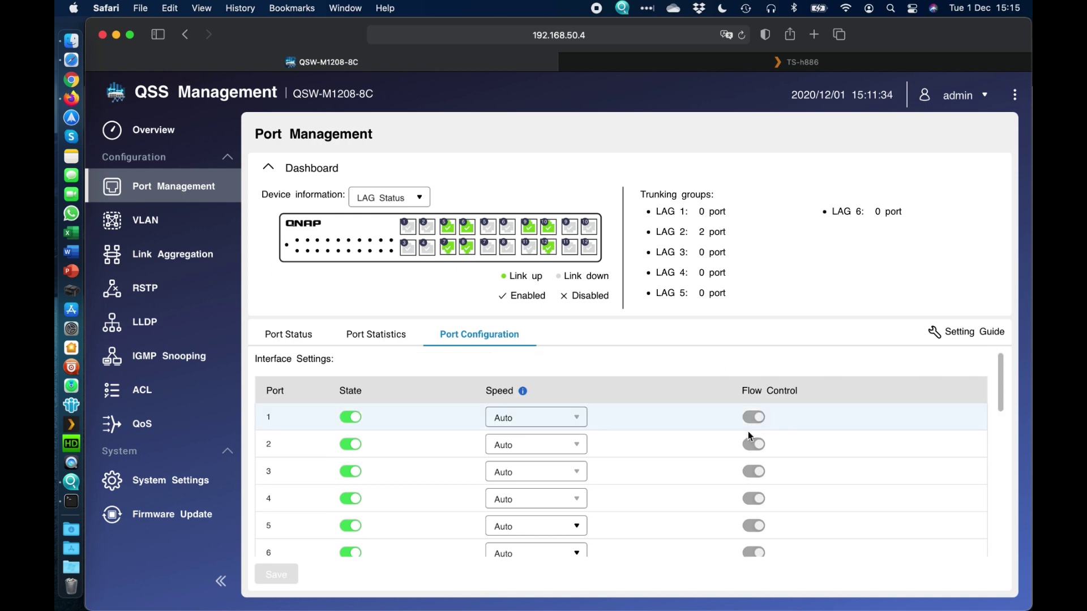
pyautogui.moveTo(1005, 390); pyautogui.dragTo(988, 534)
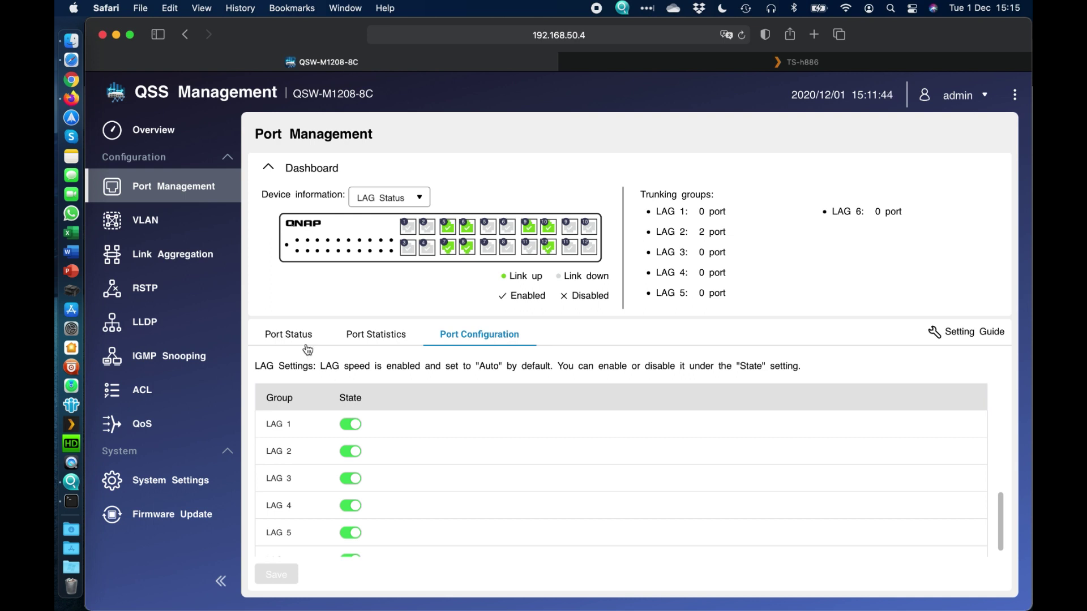
pyautogui.click(197, 256)
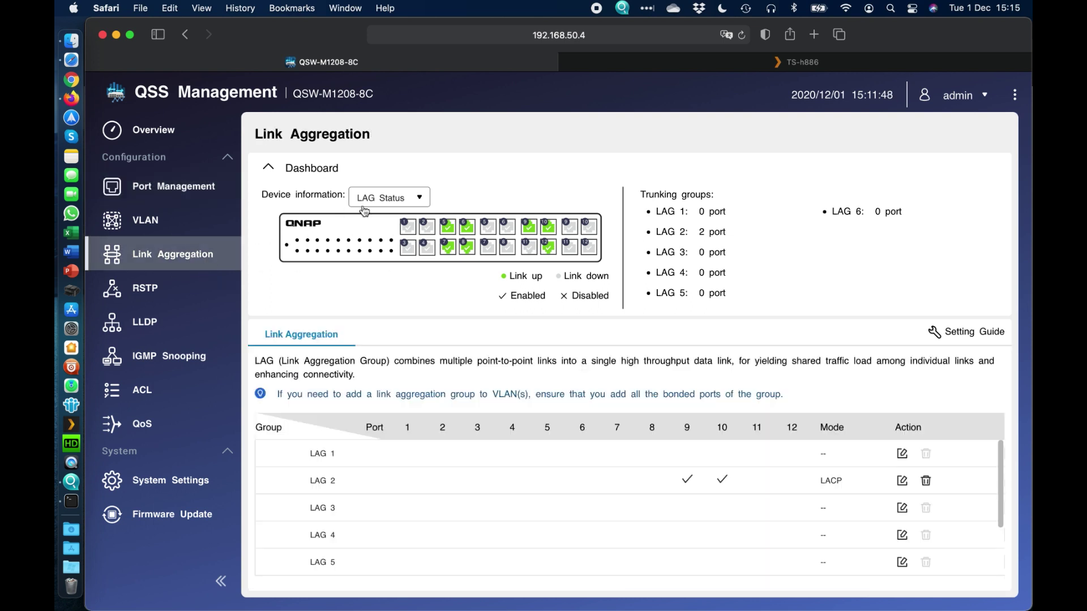
pyautogui.click(399, 204)
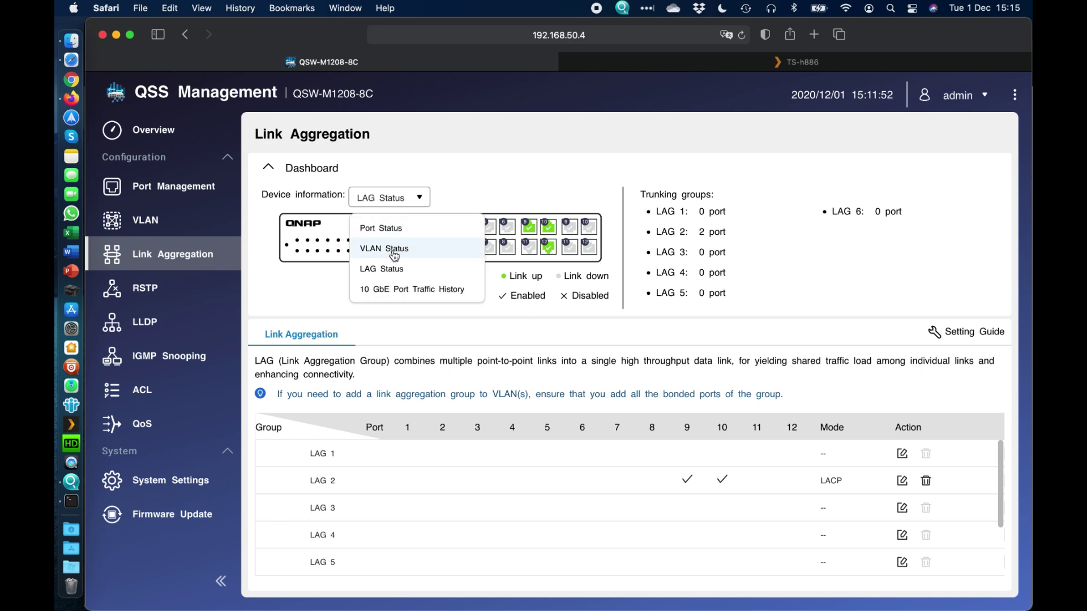
pyautogui.click(394, 275)
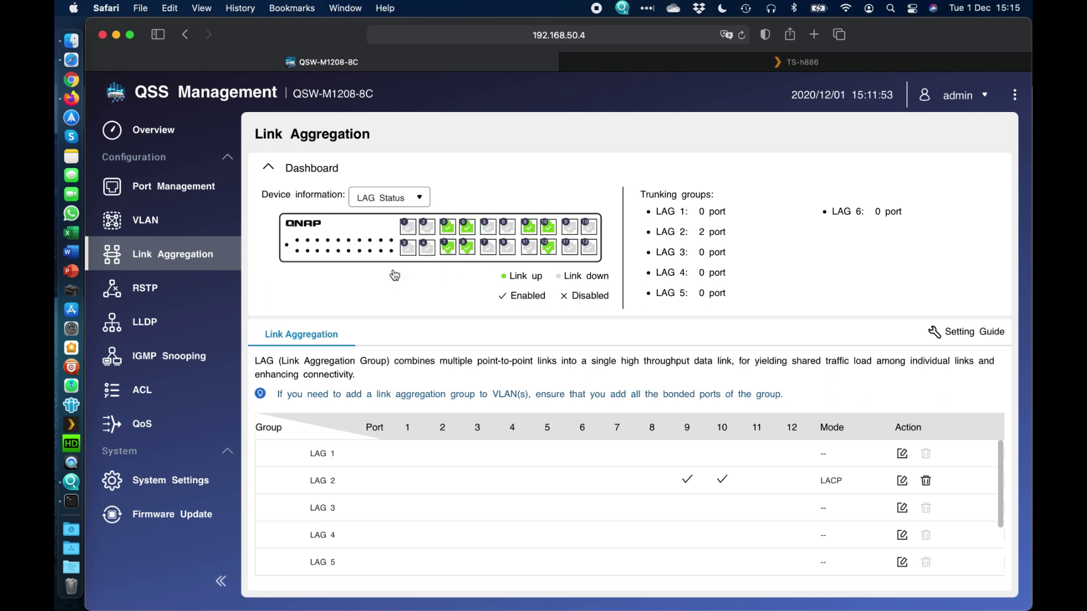
pyautogui.click(902, 455)
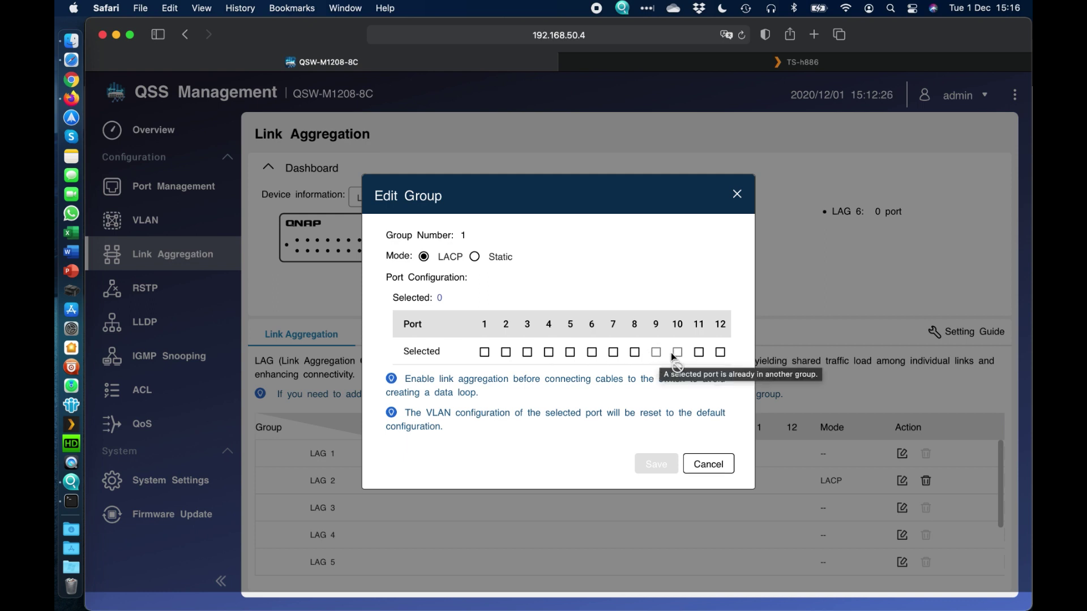
# Tick ports 7 and 8 for LAG 1, then discard the change without saving.
pyautogui.click(613, 353)
pyautogui.click(634, 353)
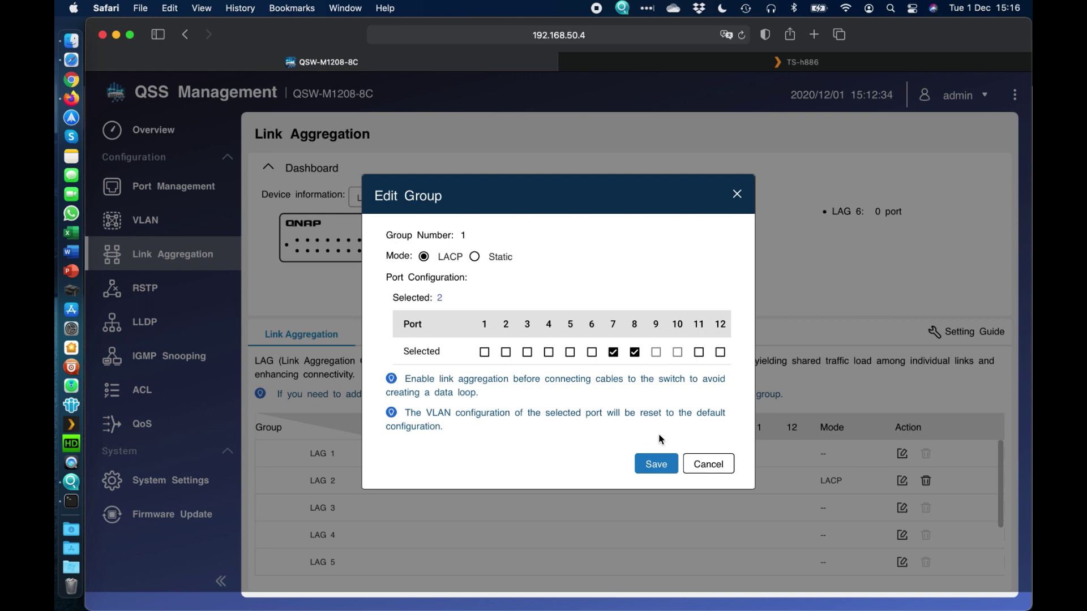
pyautogui.click(711, 465)
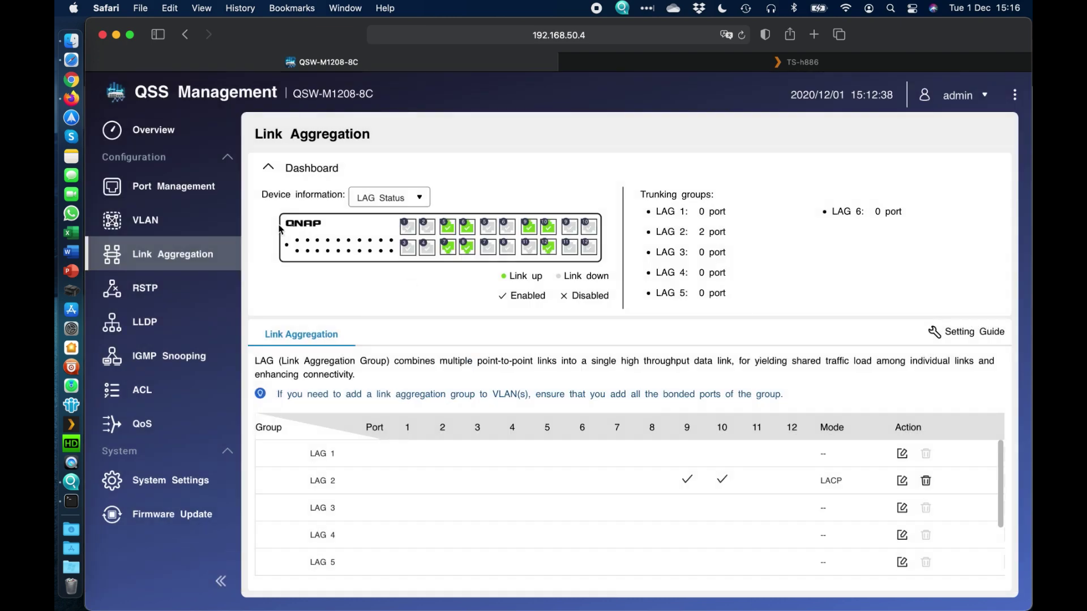
pyautogui.click(166, 222)
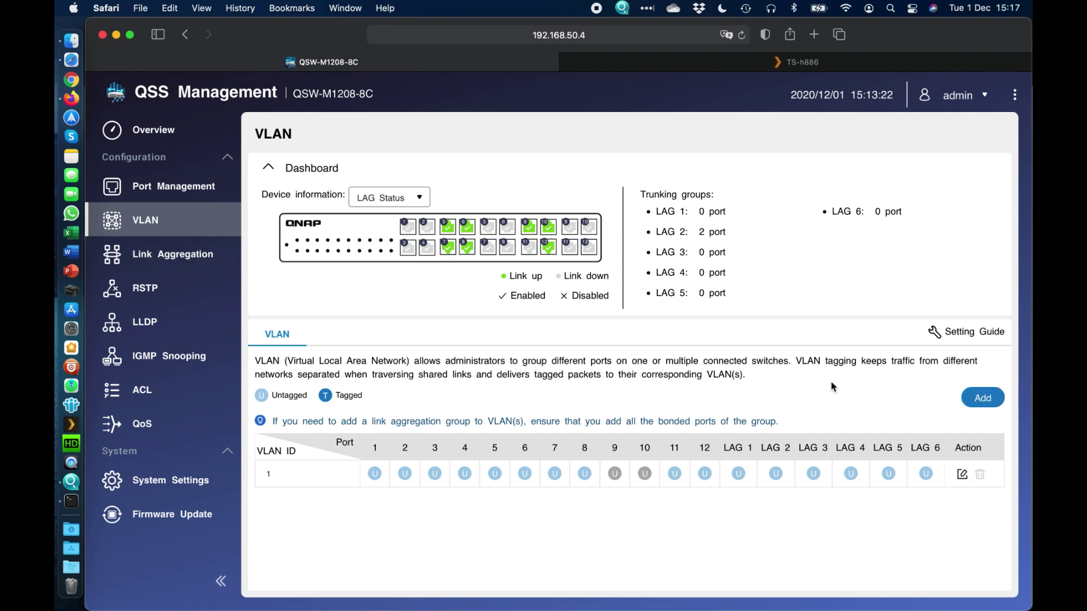
pyautogui.click(981, 398)
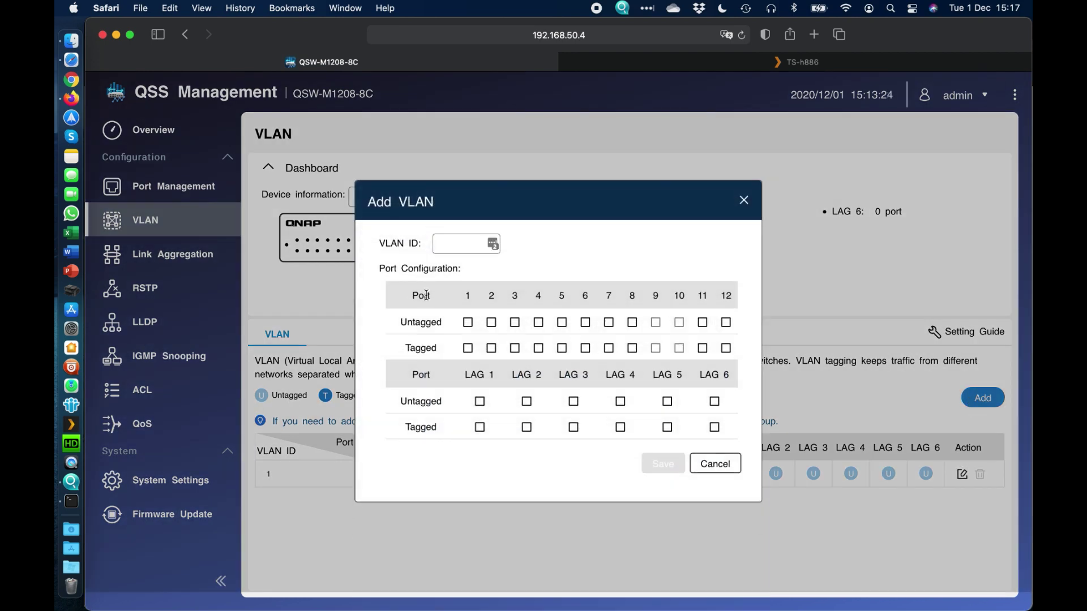
pyautogui.click(467, 322)
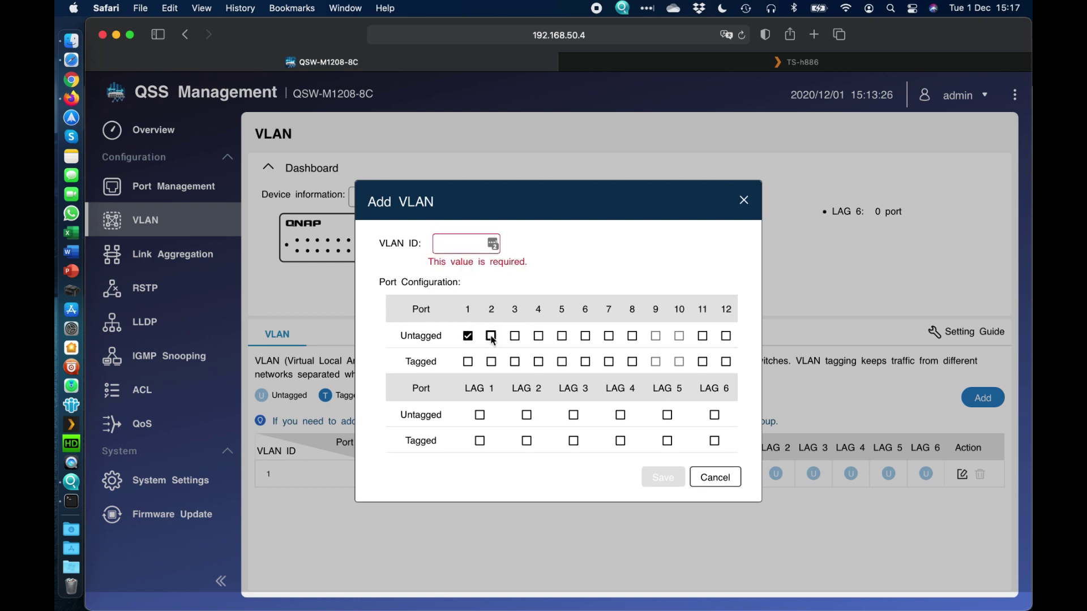
pyautogui.click(491, 336)
pyautogui.click(515, 361)
pyautogui.click(538, 361)
pyautogui.click(466, 249)
pyautogui.write('20')
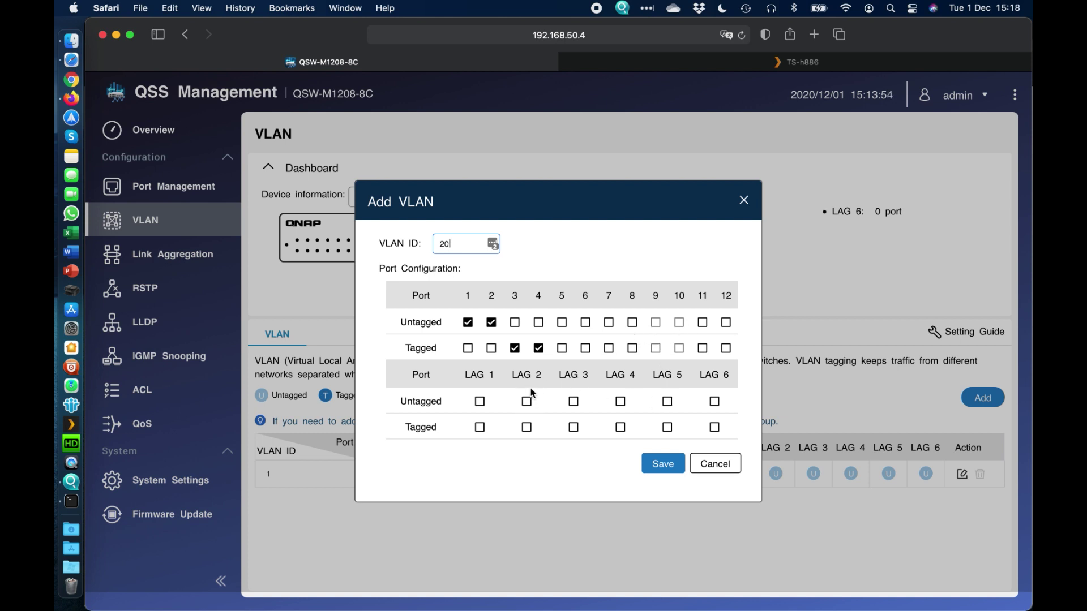
pyautogui.click(527, 403)
pyautogui.click(527, 428)
pyautogui.click(726, 468)
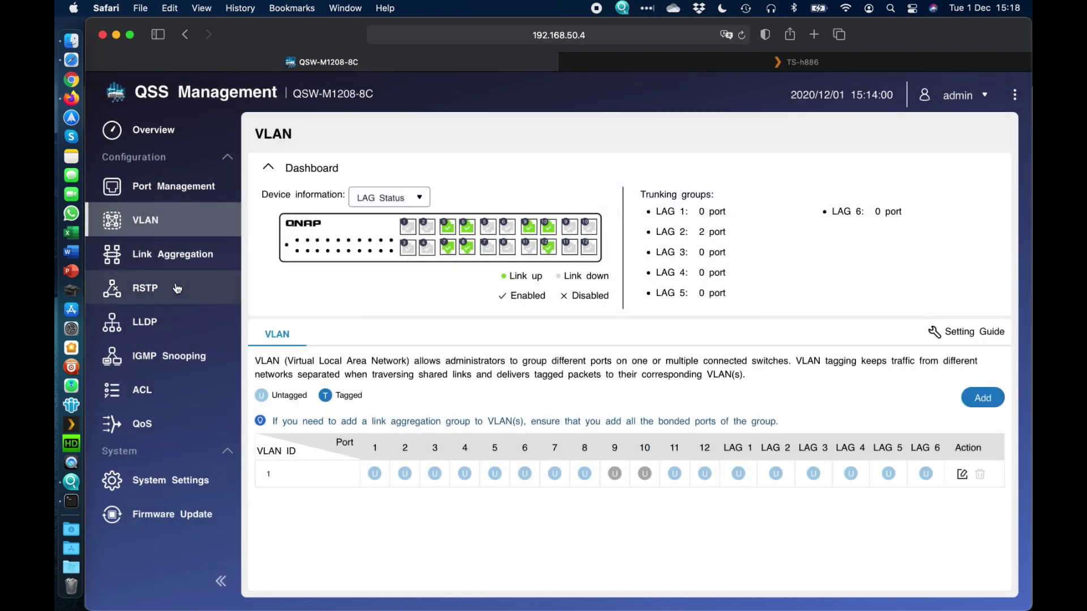
pyautogui.click(177, 288)
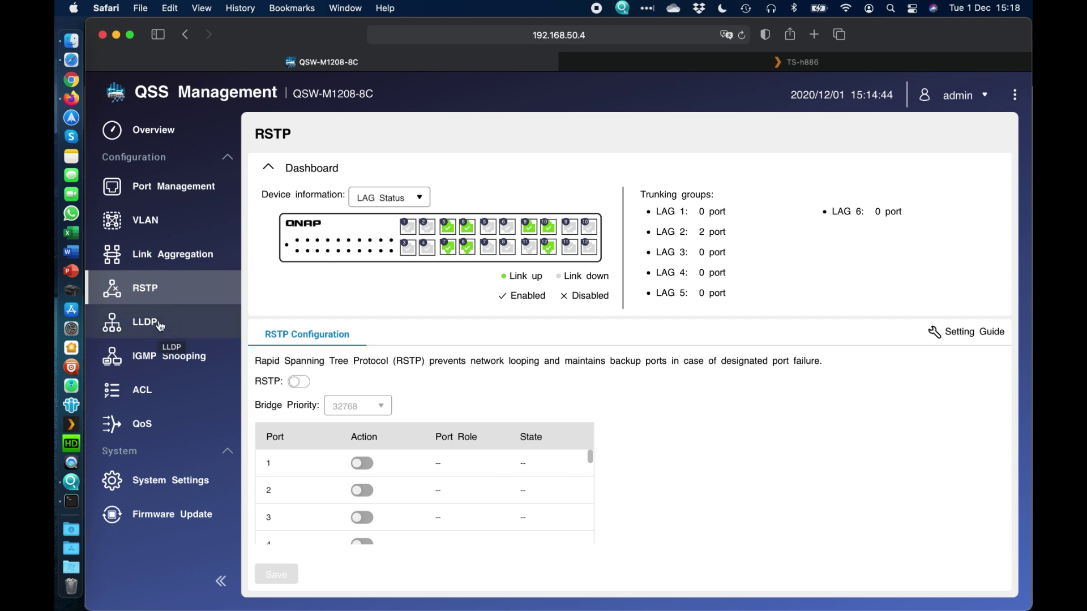
# Open the LLDP page showing LLDP enabled on the Configuration tab.
pyautogui.click(160, 325)
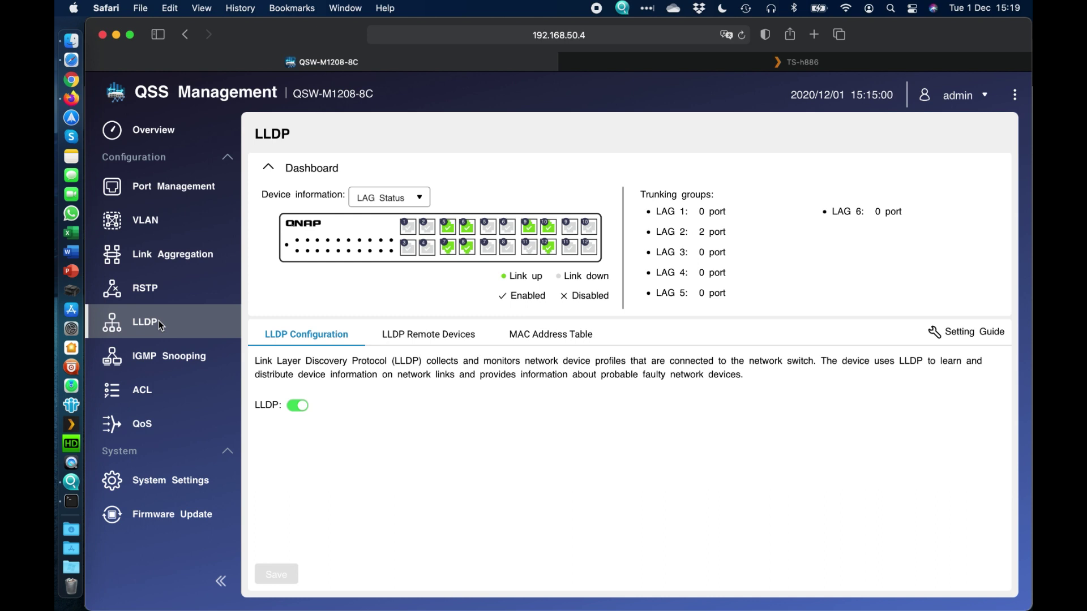
# Check LLDP Remote Devices (Office2 on port 5), then view the MAC Address Table.
pyautogui.click(428, 338)
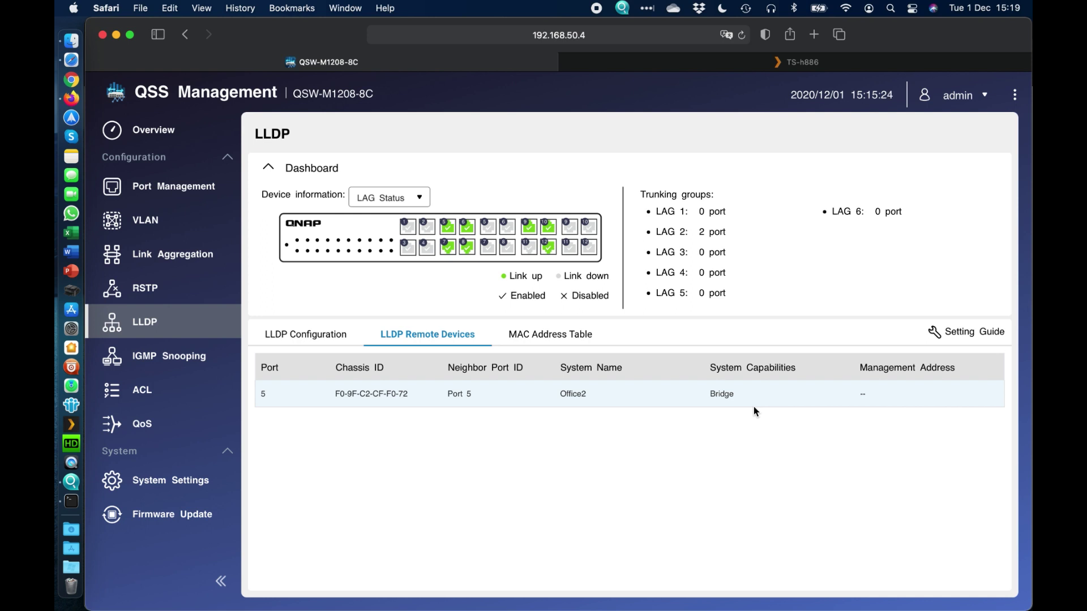
pyautogui.click(535, 339)
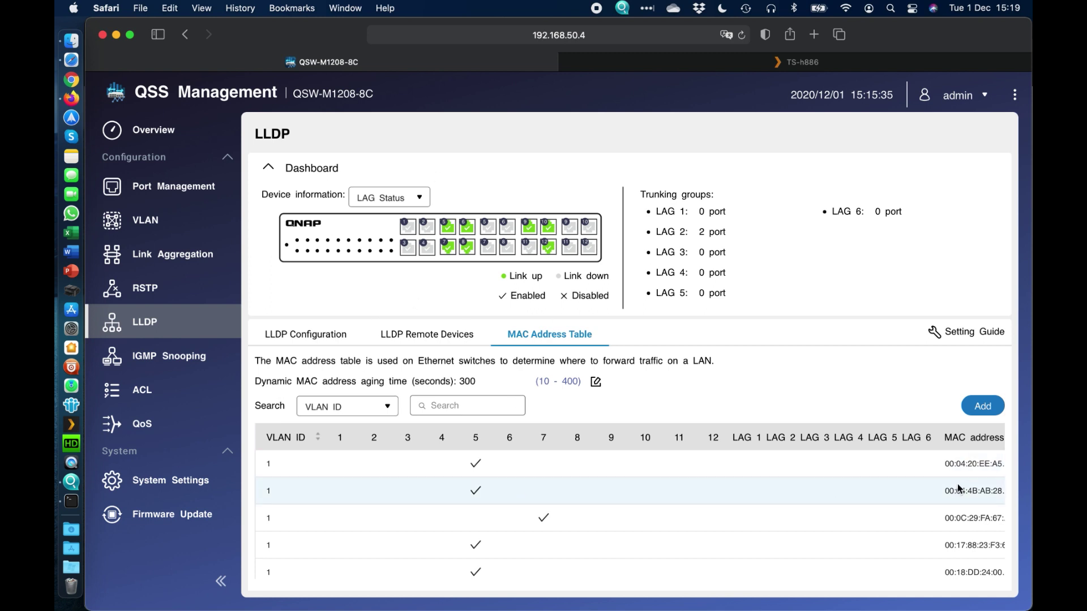
# Collapse the sidebar, scroll through VLAN 1 MAC entries on ports 5 and 7, then expand it.
pyautogui.click(220, 581)
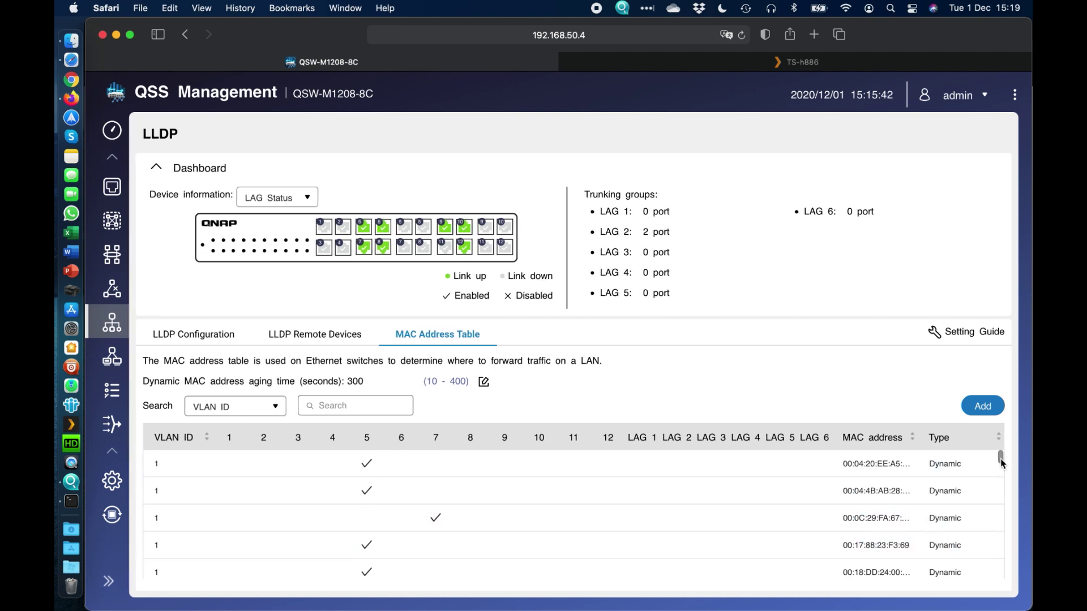
pyautogui.moveTo(1000, 462); pyautogui.dragTo(997, 518)
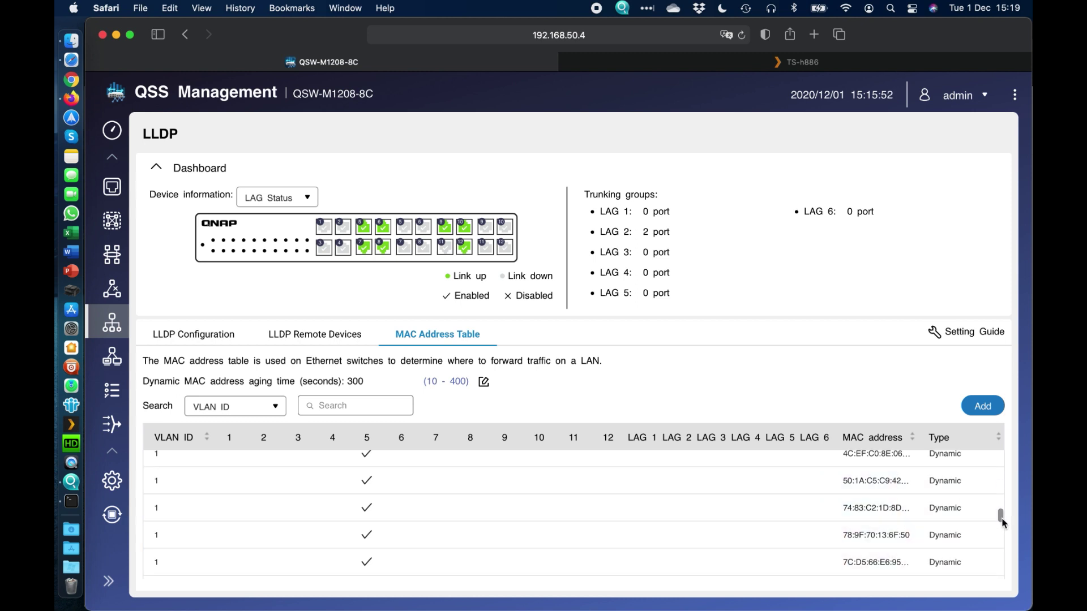
pyautogui.moveTo(1001, 521); pyautogui.dragTo(996, 589)
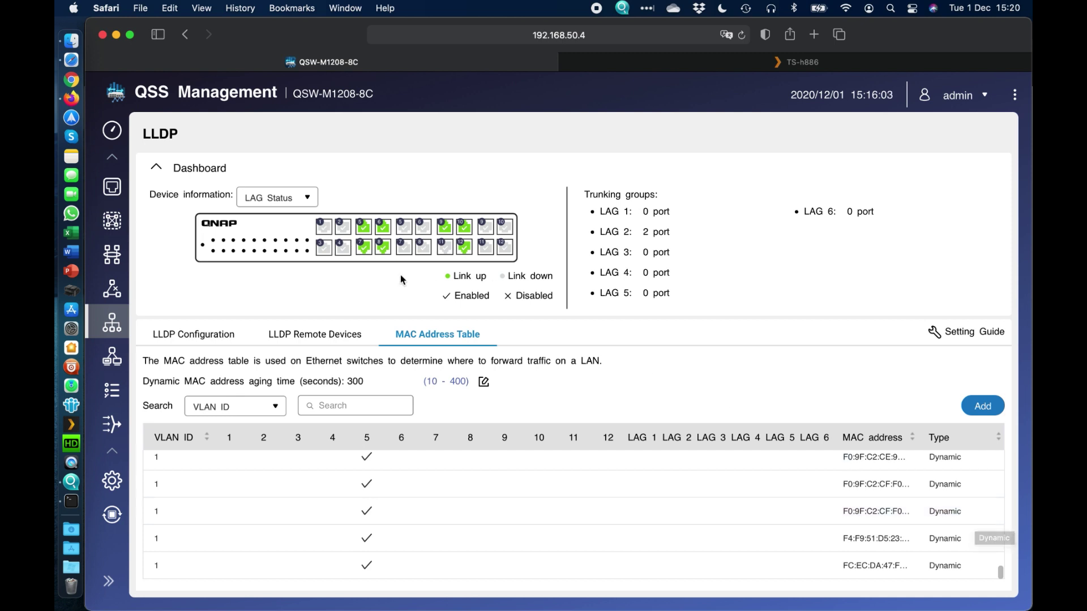
pyautogui.click(108, 583)
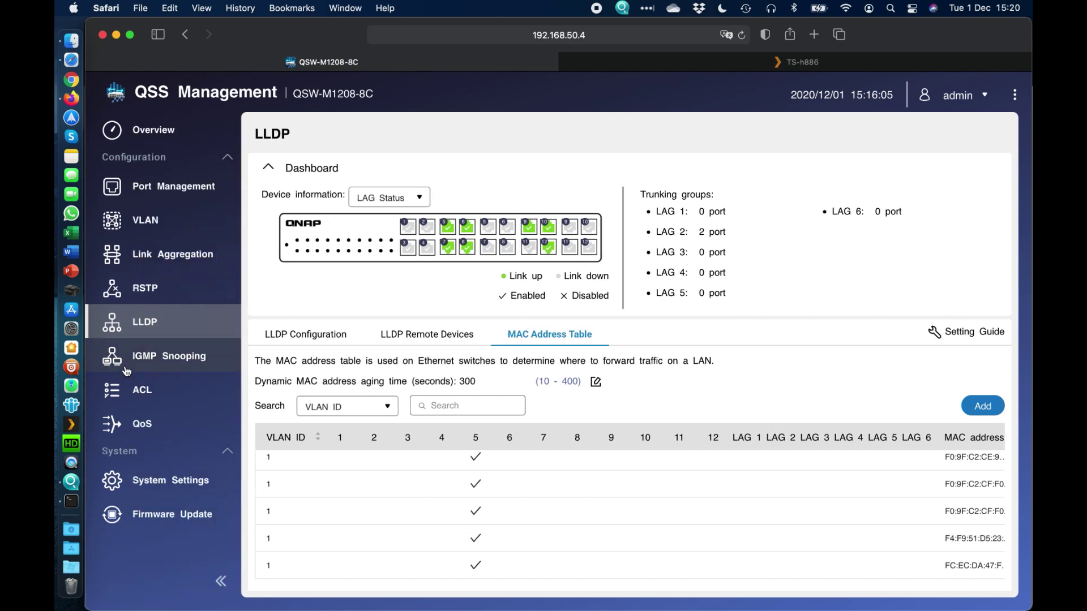
# Review the switch's IGMP Snooping page, then move on to the empty IP-address ACL list.
pyautogui.click(181, 364)
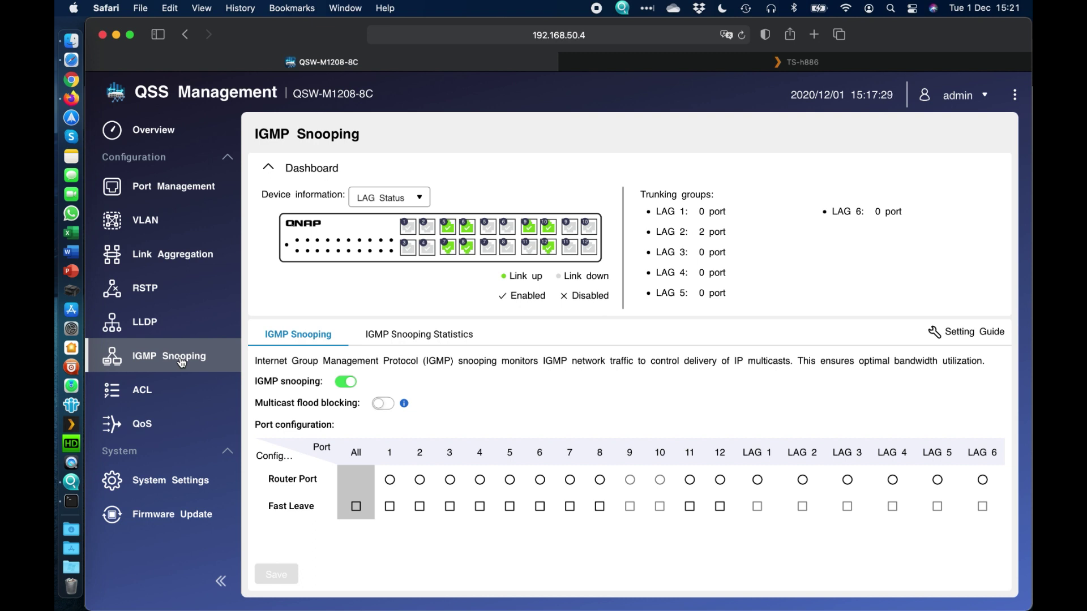
pyautogui.click(184, 382)
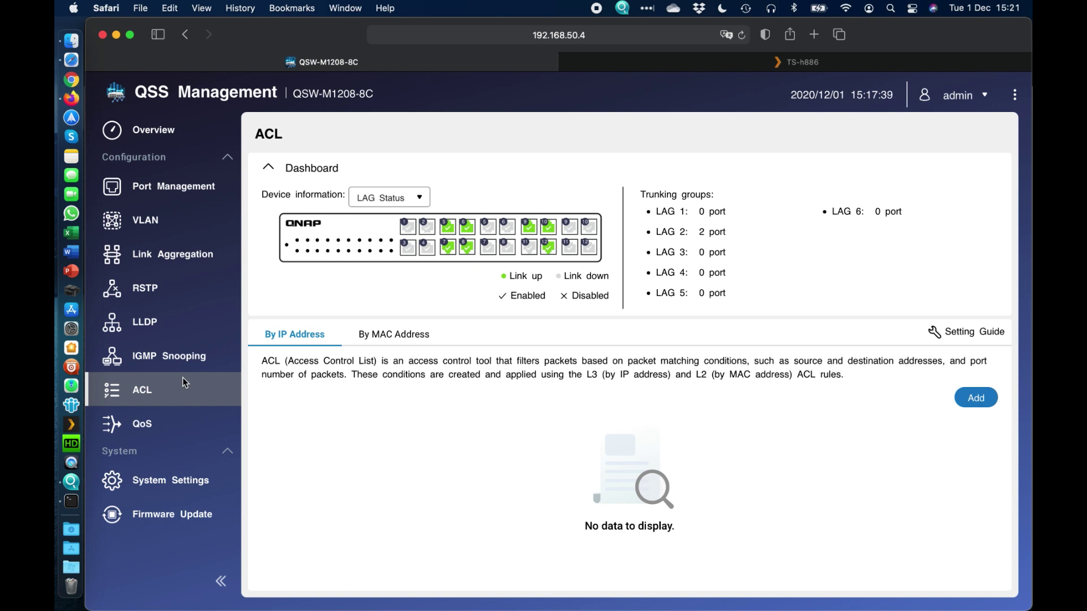
pyautogui.click(987, 398)
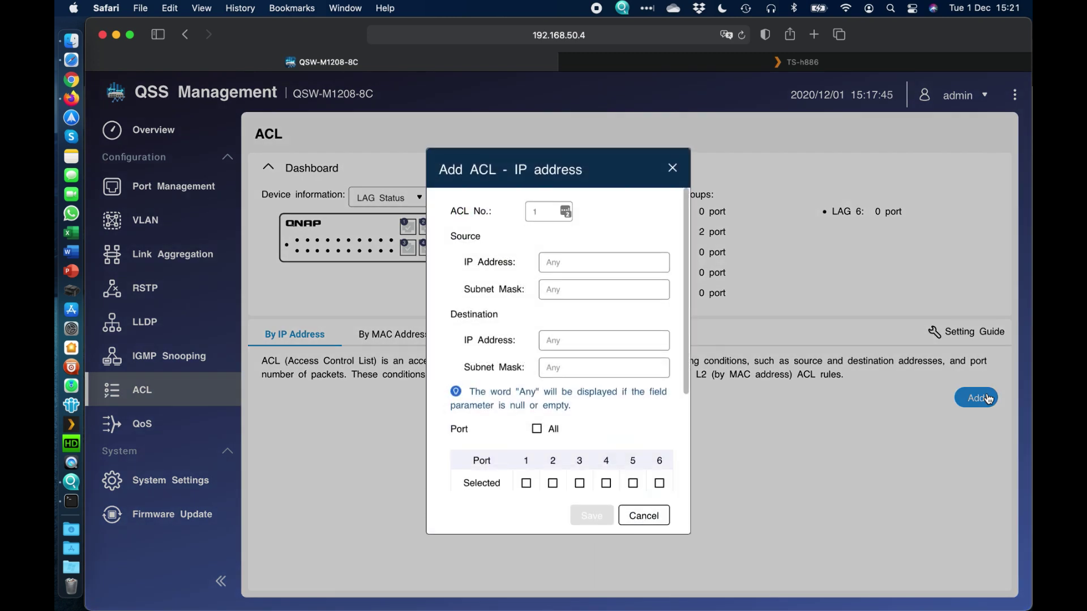
pyautogui.scroll(-3, 640, 440)
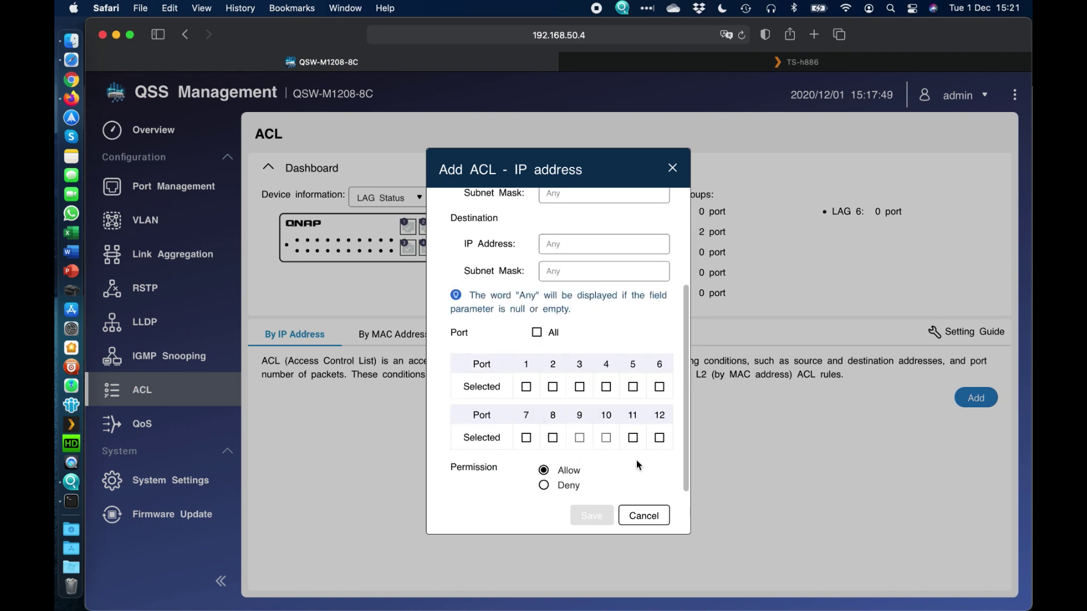
pyautogui.click(655, 513)
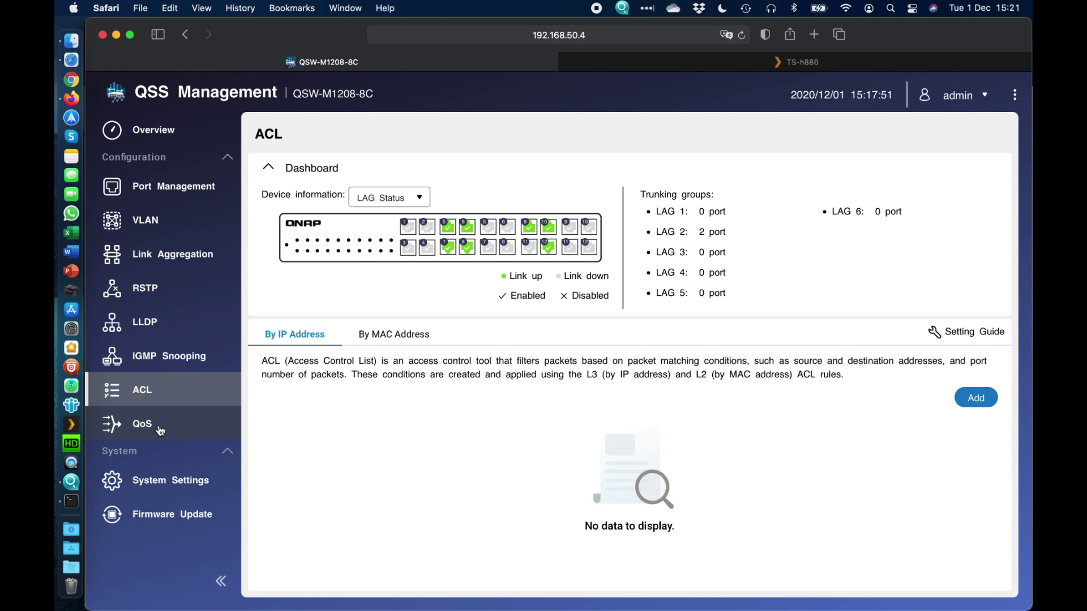
pyautogui.click(160, 430)
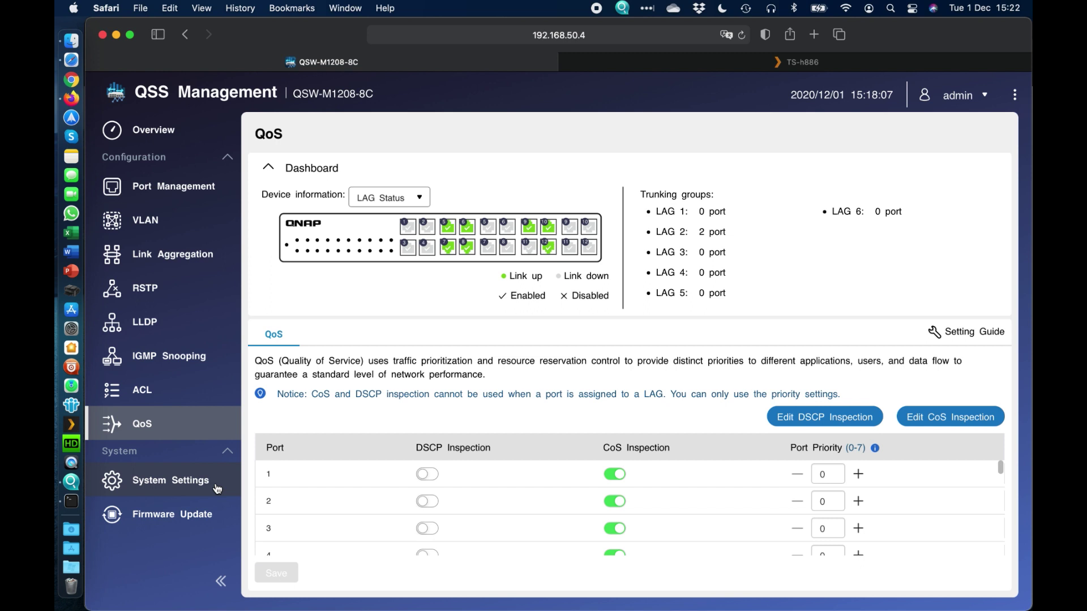
# Leave QoS for System Settings and bring up the switch's IP settings.
pyautogui.click(183, 484)
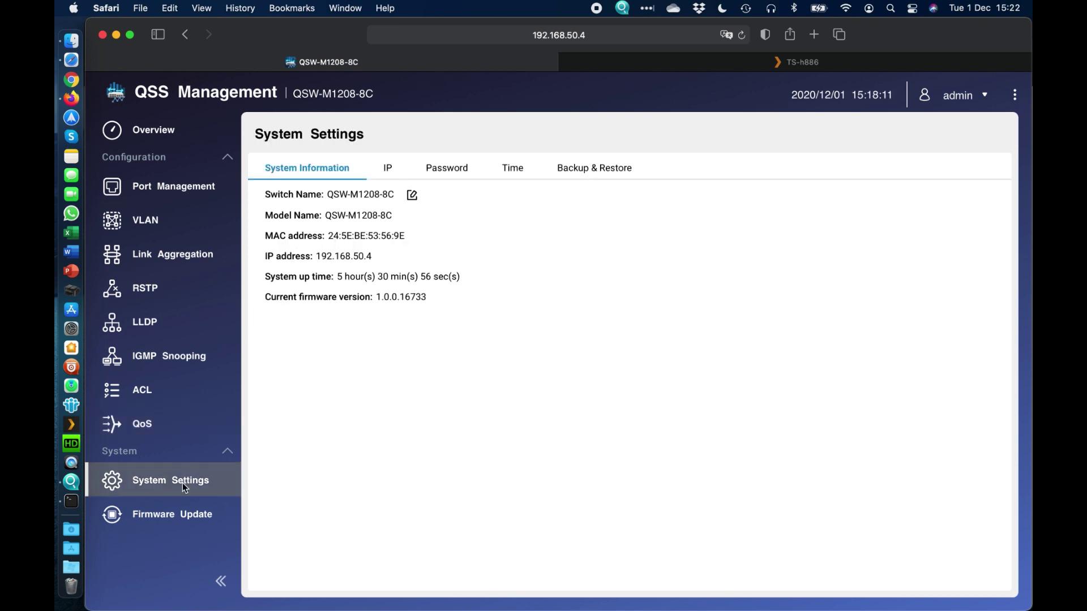
pyautogui.click(377, 179)
# Check the Password, Time and Backup & Restore settings, then view firmware version 1.0.0.16733.
pyautogui.click(444, 168)
pyautogui.click(497, 167)
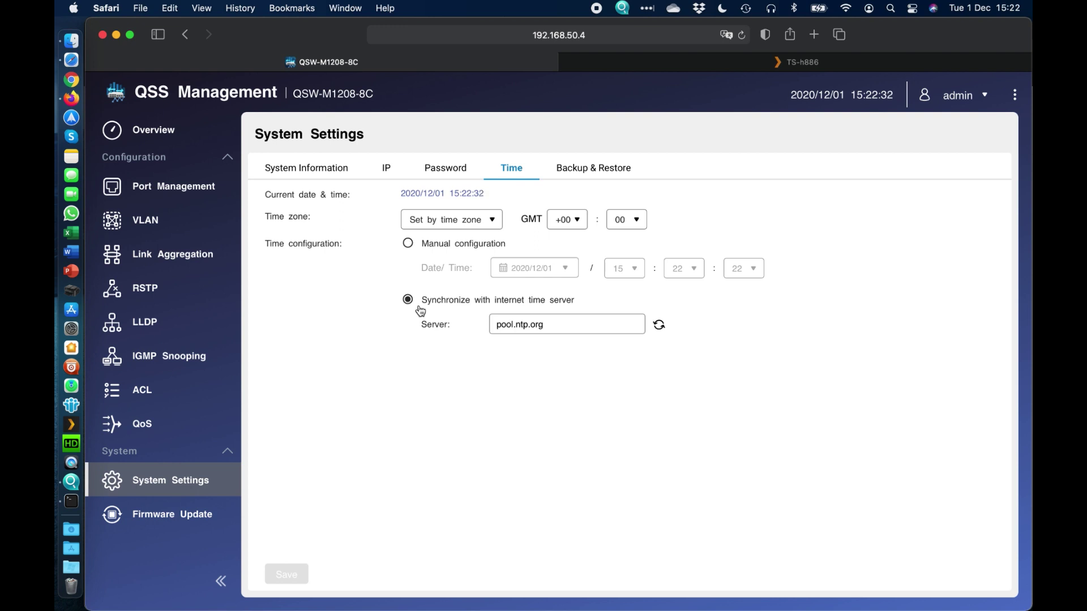
pyautogui.click(604, 169)
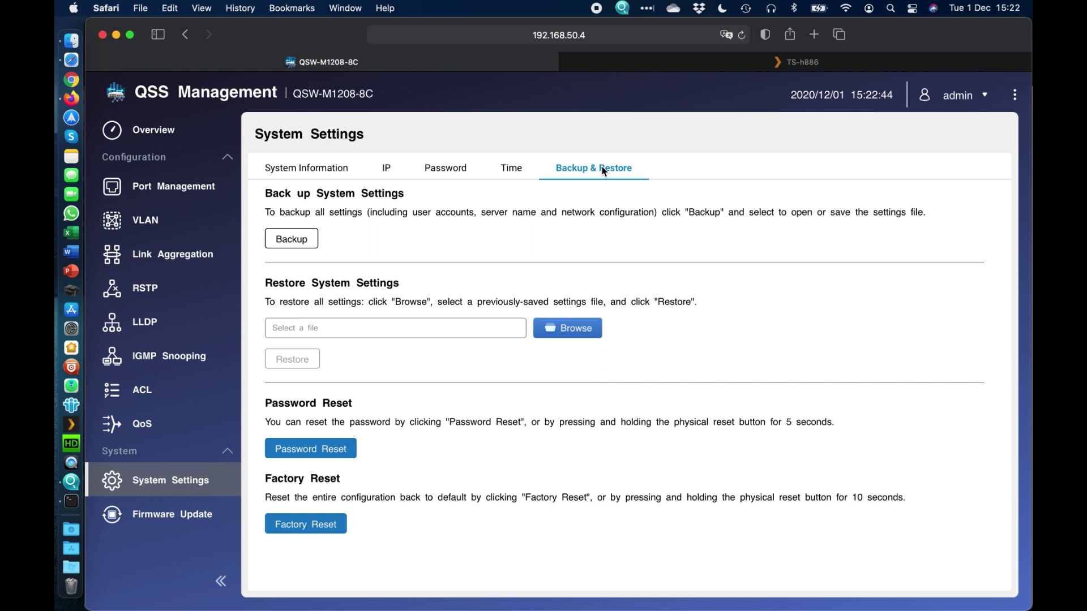
pyautogui.click(186, 513)
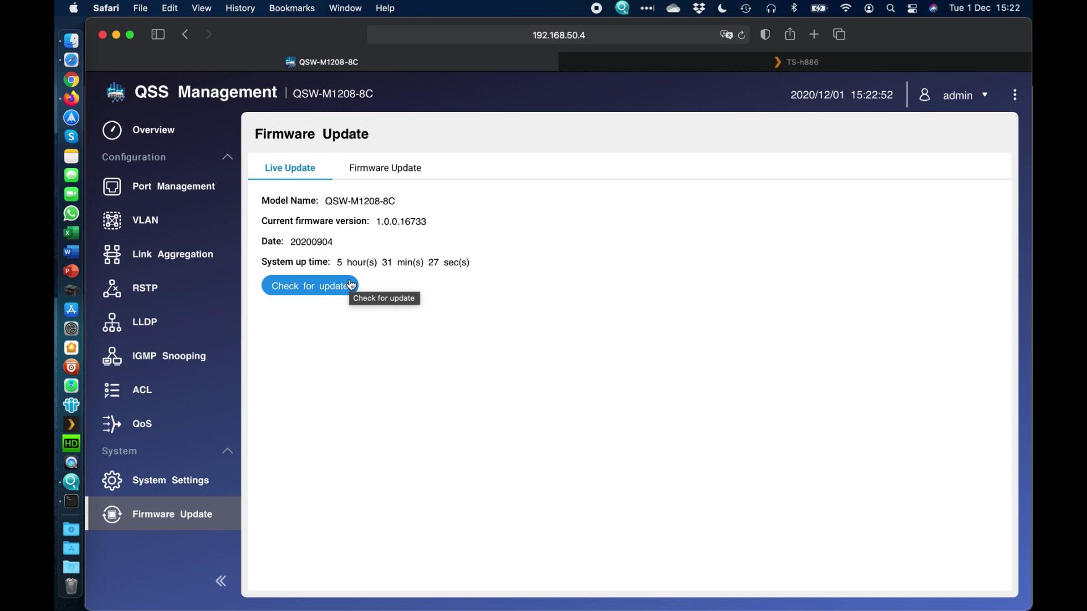
# Switch to the manual Firmware Update tab, ready to accept a firmware file.
pyautogui.click(379, 167)
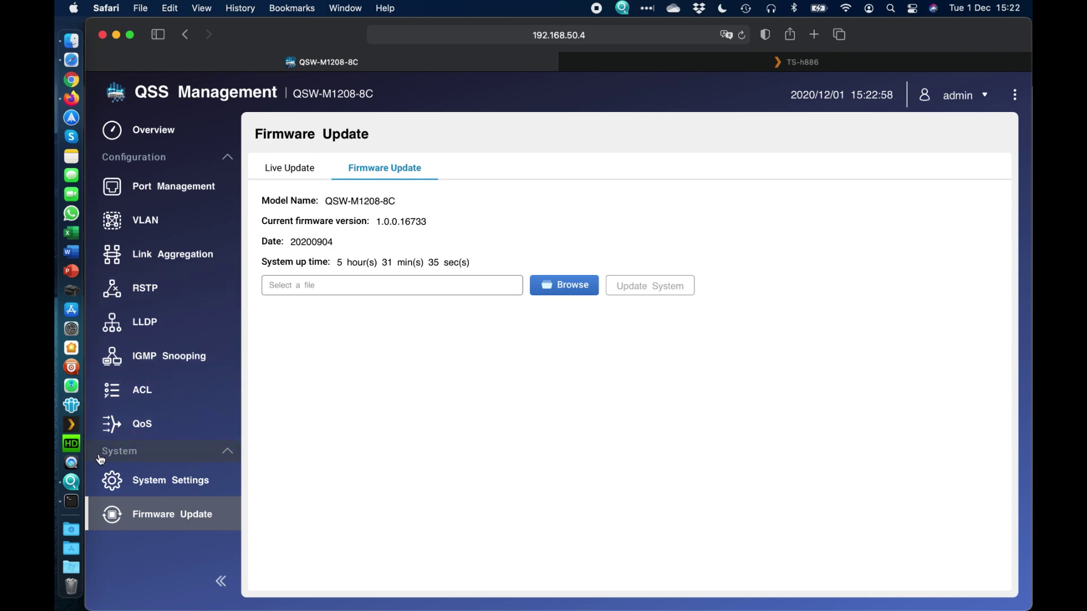
# Bring Qfinder Pro forward and inspect the actions menu for the QSW-M1208-8C at 192.168.50.4.
pyautogui.click(71, 486)
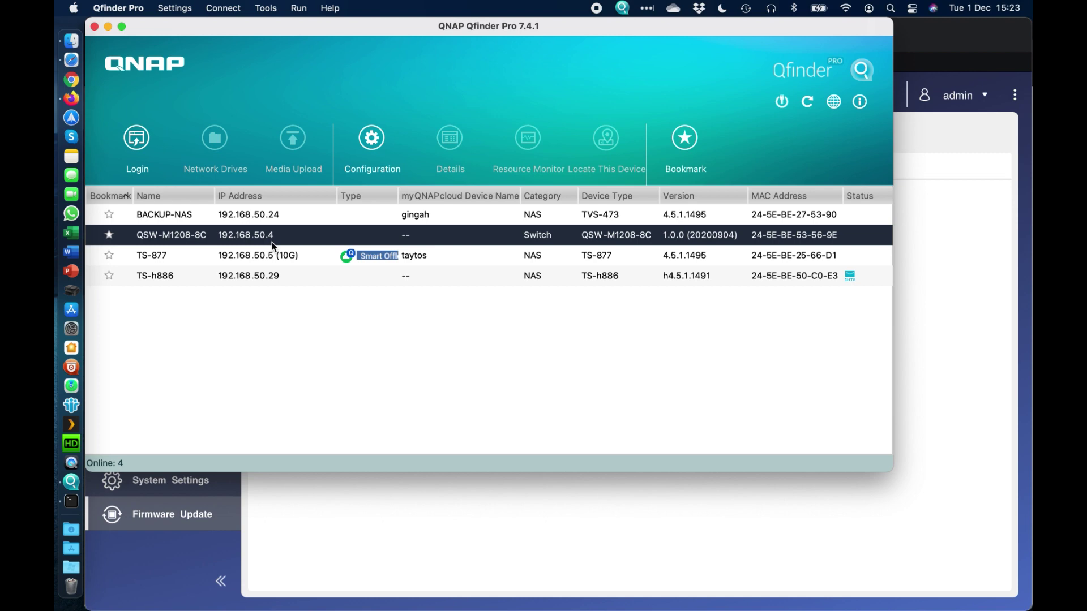
pyautogui.rightClick(306, 245)
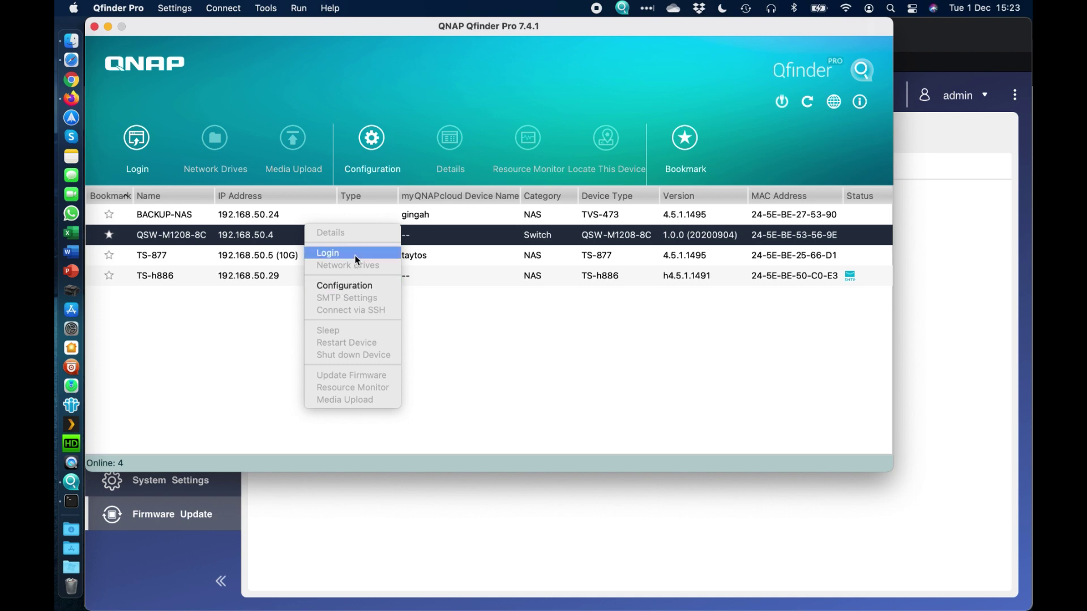
pyautogui.click(654, 404)
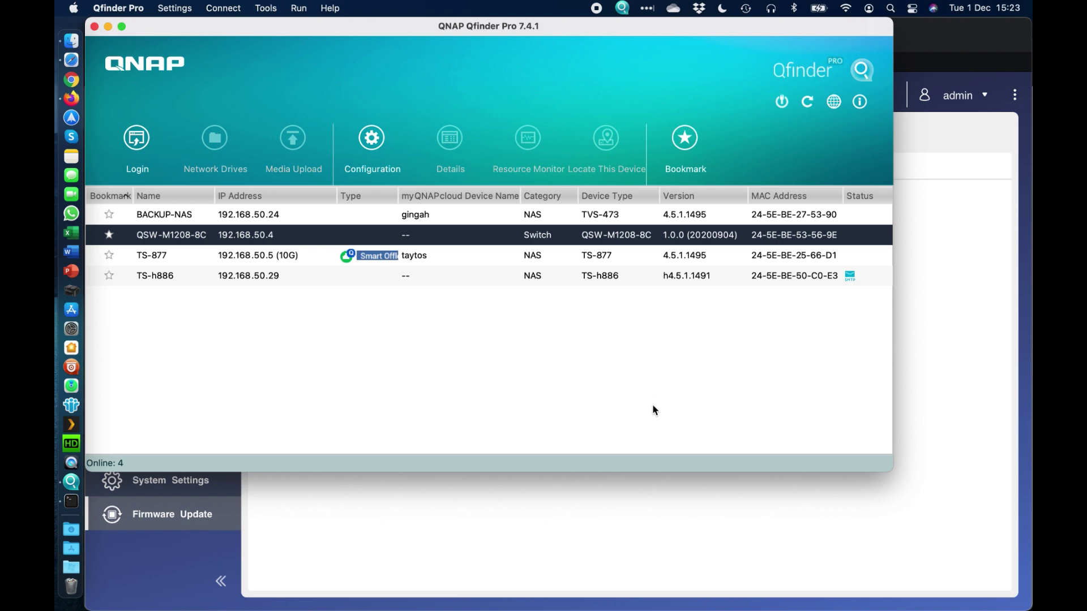
# Bring Safari back to the QSW-M1208-8C's manual Firmware Update tab.
pyautogui.click(626, 519)
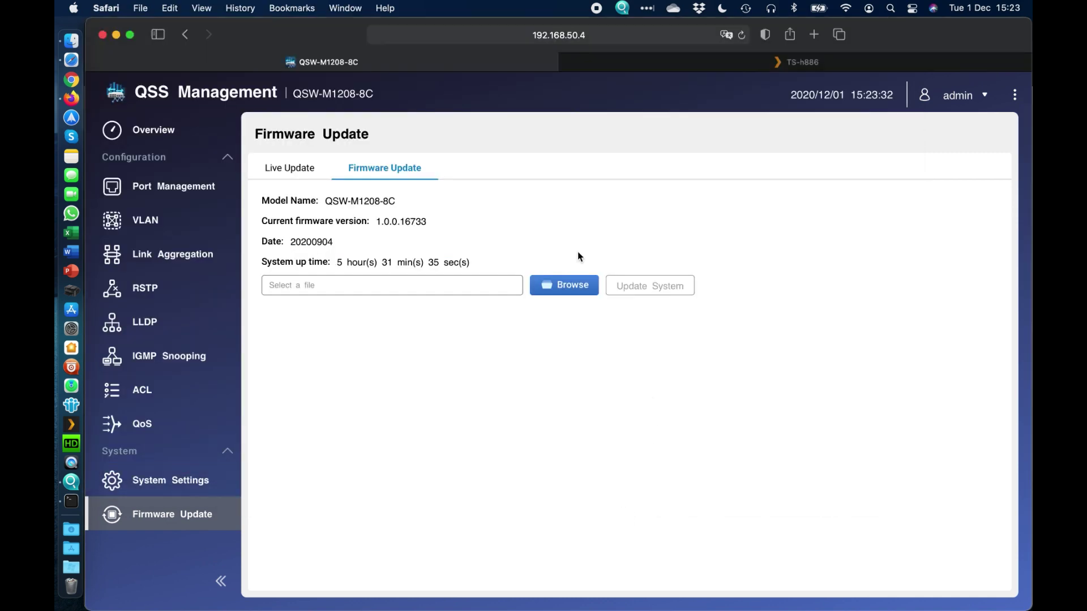